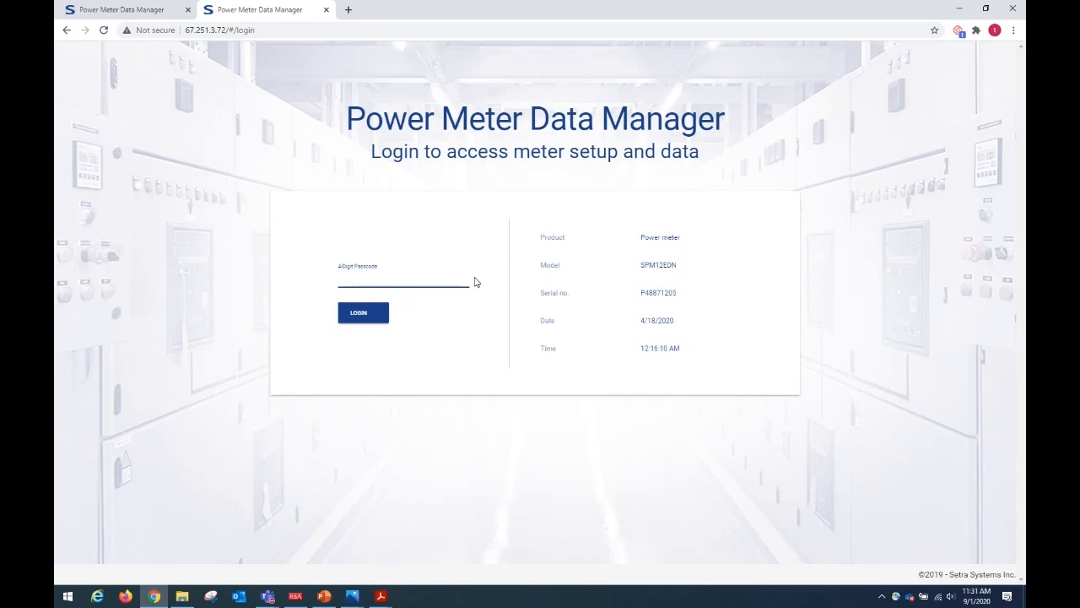
# Log in with the 4-digit passcode and review the legend explaining the setup pages' status icons.
pyautogui.write('0')
pyautogui.press('Return')
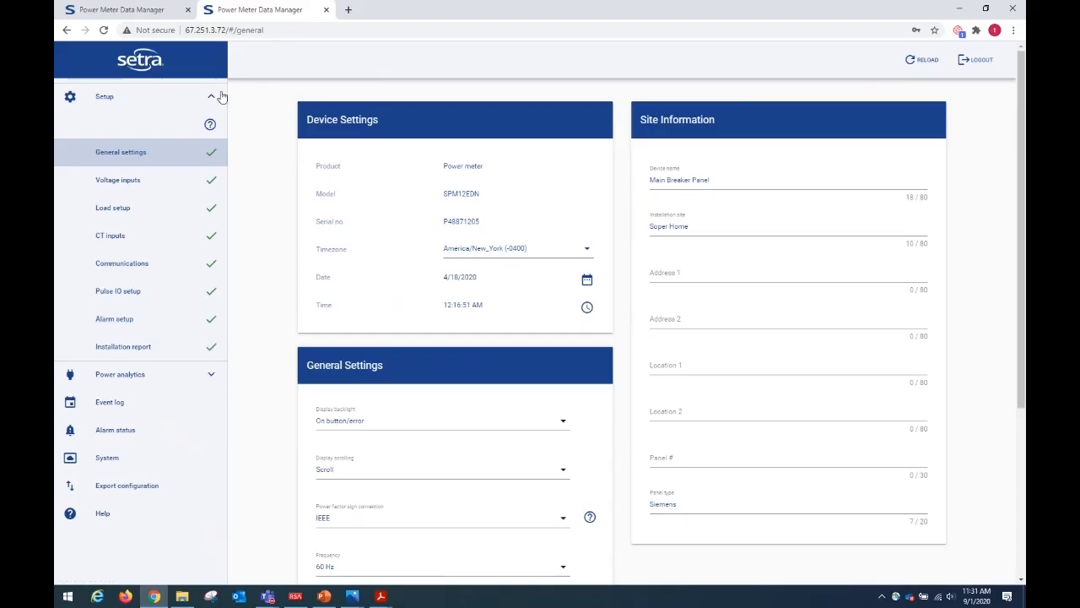
pyautogui.click(210, 124)
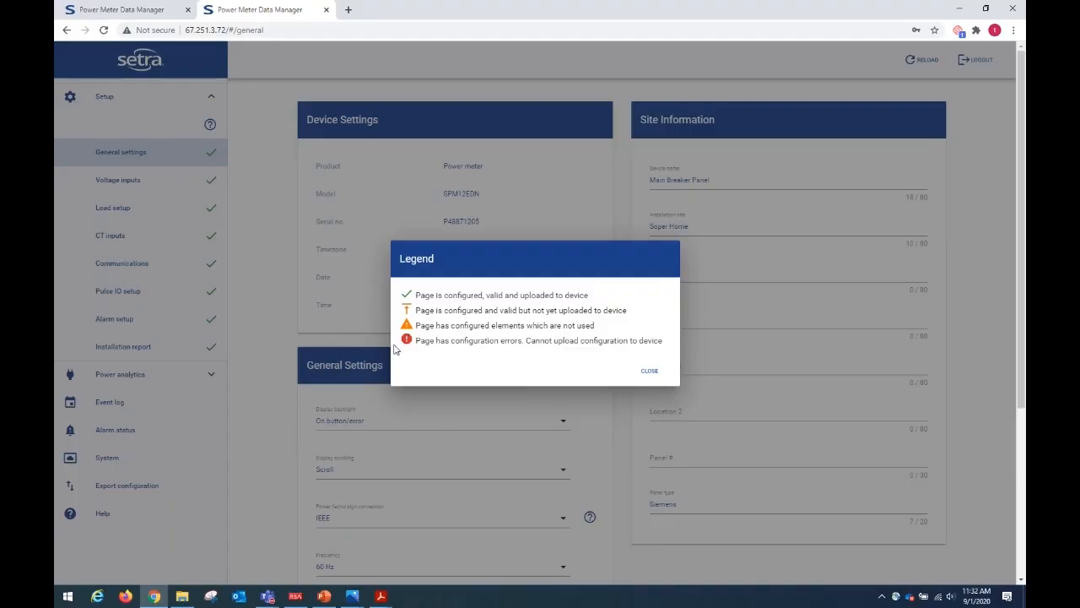
pyautogui.click(650, 370)
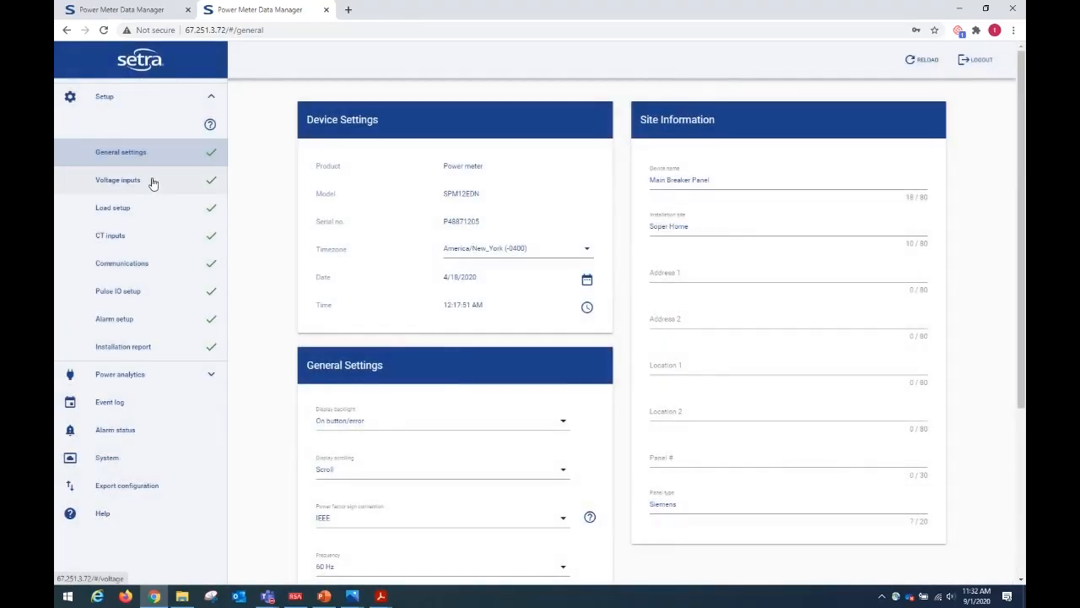
# Review the service type options and their wiring diagrams for Voltage Input 1.
pyautogui.click(155, 184)
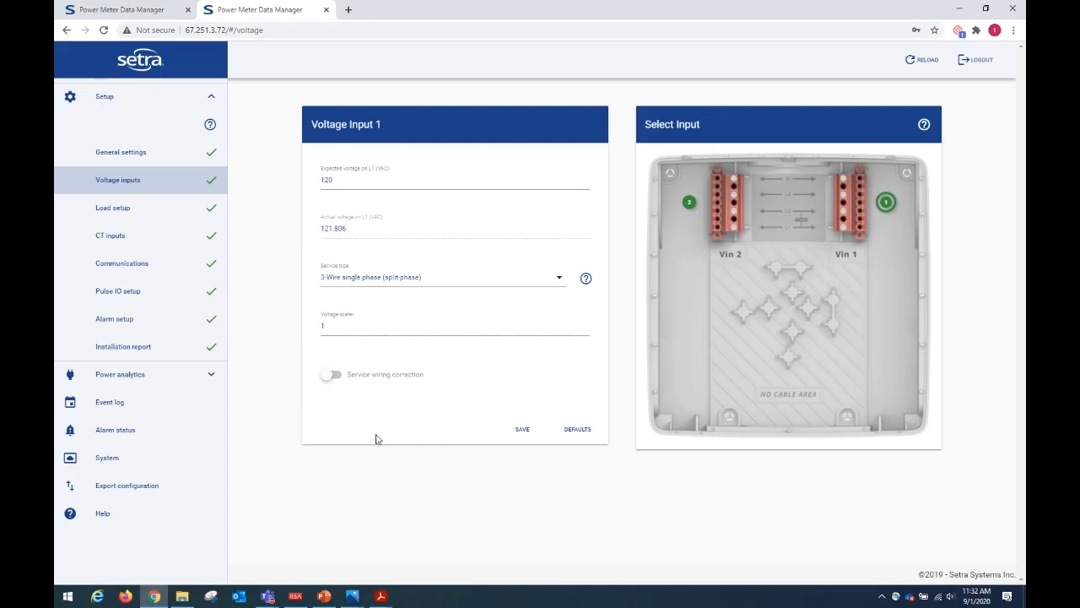
pyautogui.click(556, 282)
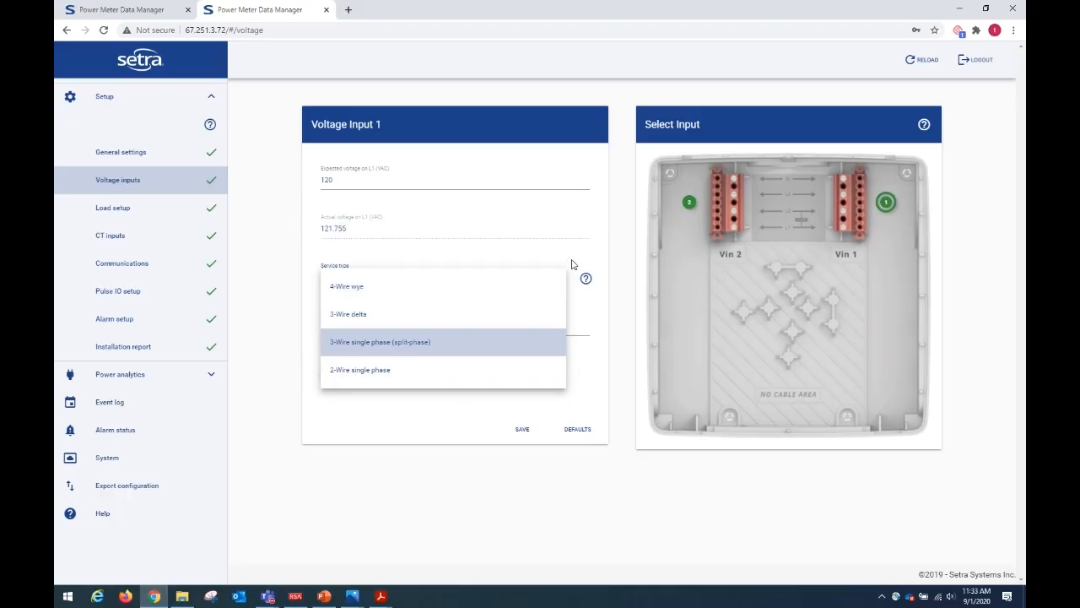
pyautogui.click(588, 258)
pyautogui.click(586, 278)
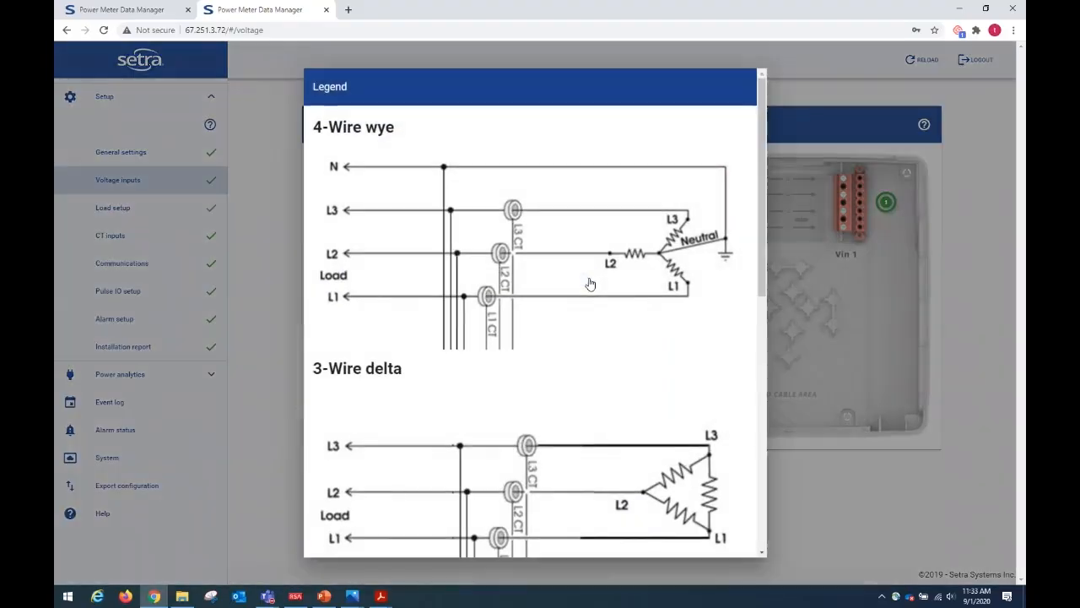
pyautogui.scroll(-7, 593, 275)
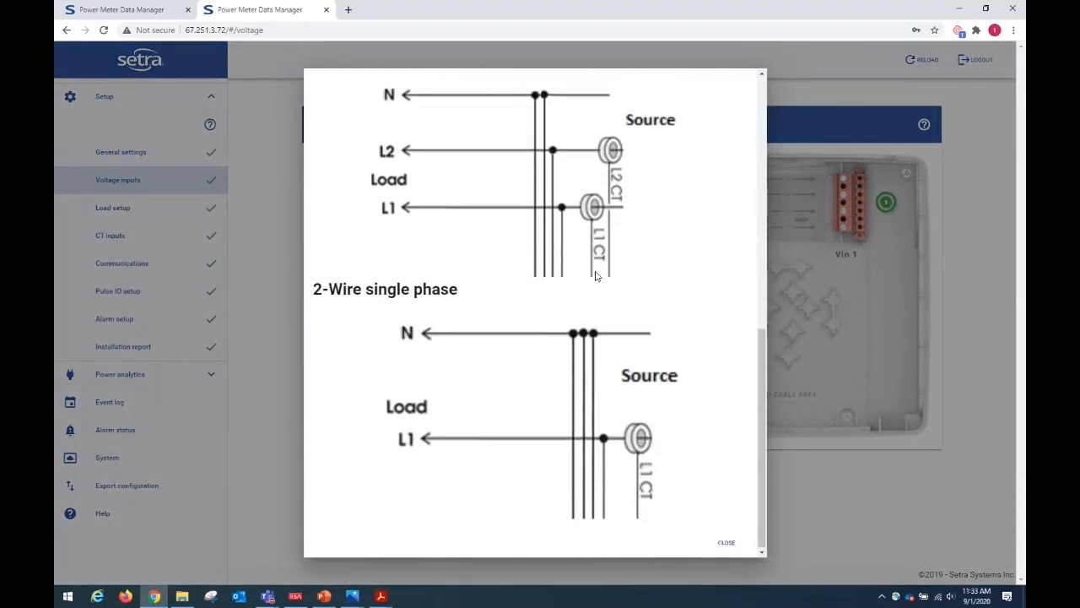
pyautogui.scroll(7, 595, 275)
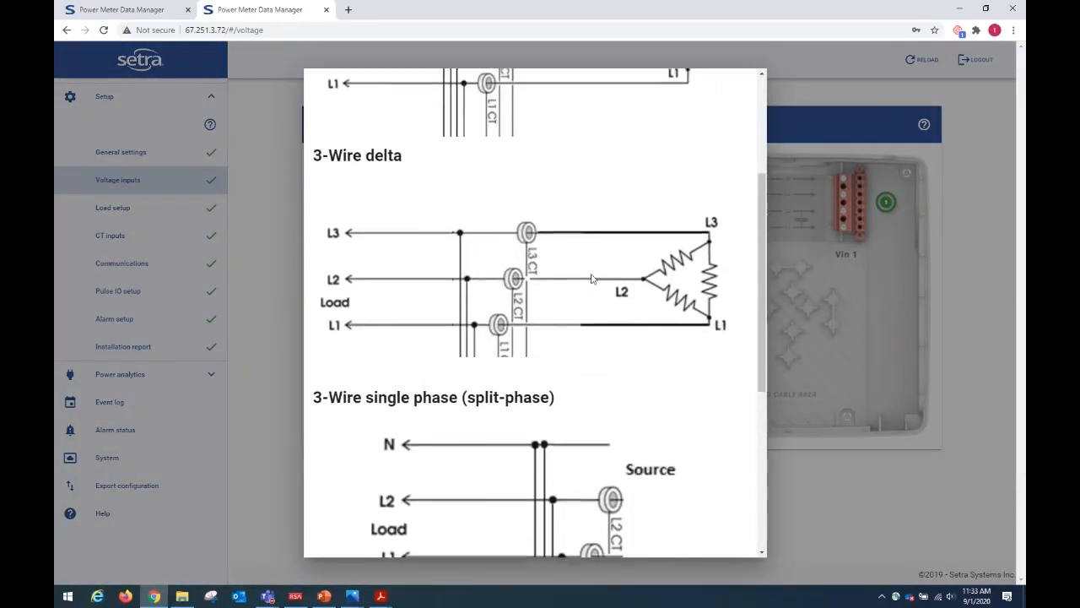
pyautogui.click(809, 67)
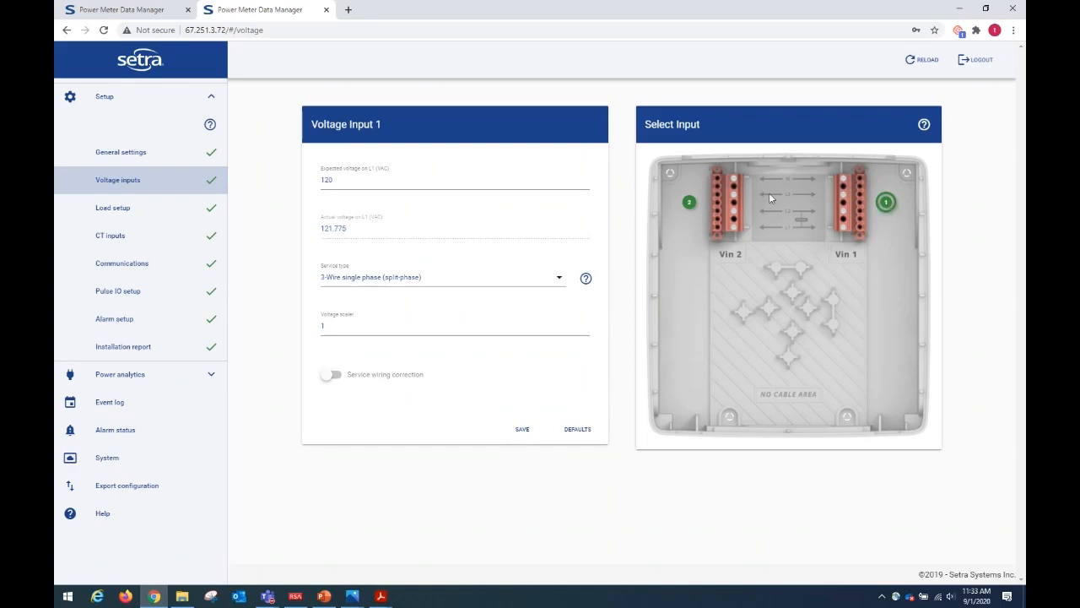
# Examine the Voltage Input 2 settings and the legend for the voltage input status colors.
pyautogui.click(689, 202)
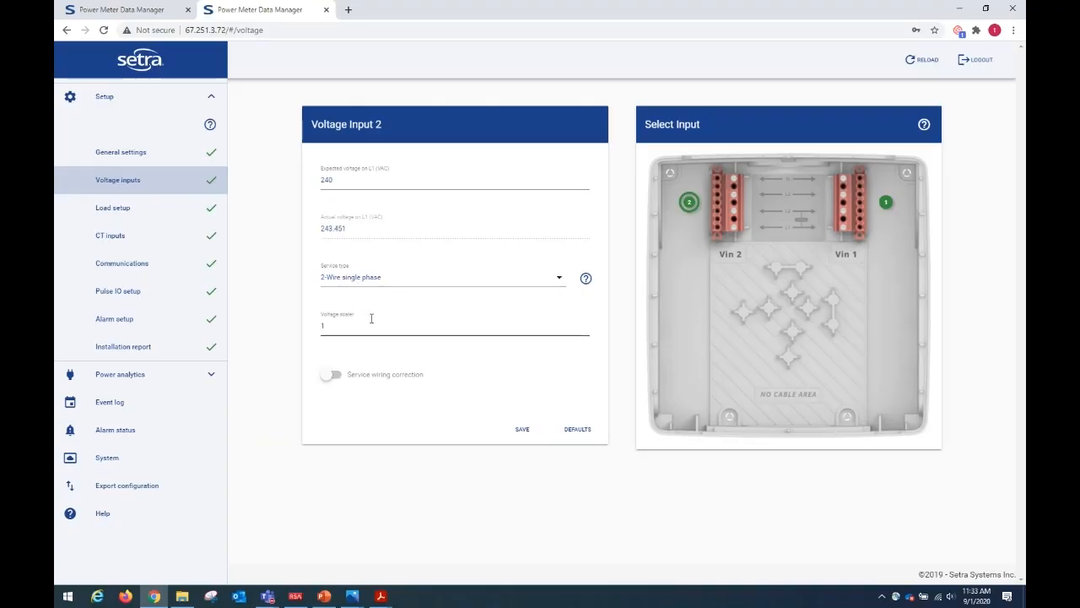
pyautogui.click(924, 125)
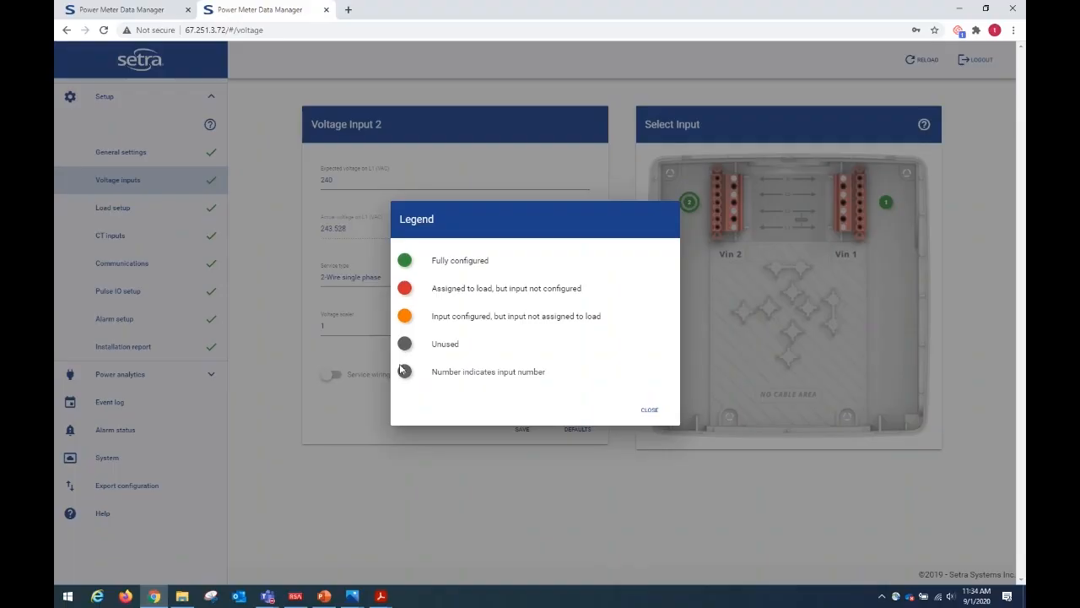
pyautogui.click(652, 413)
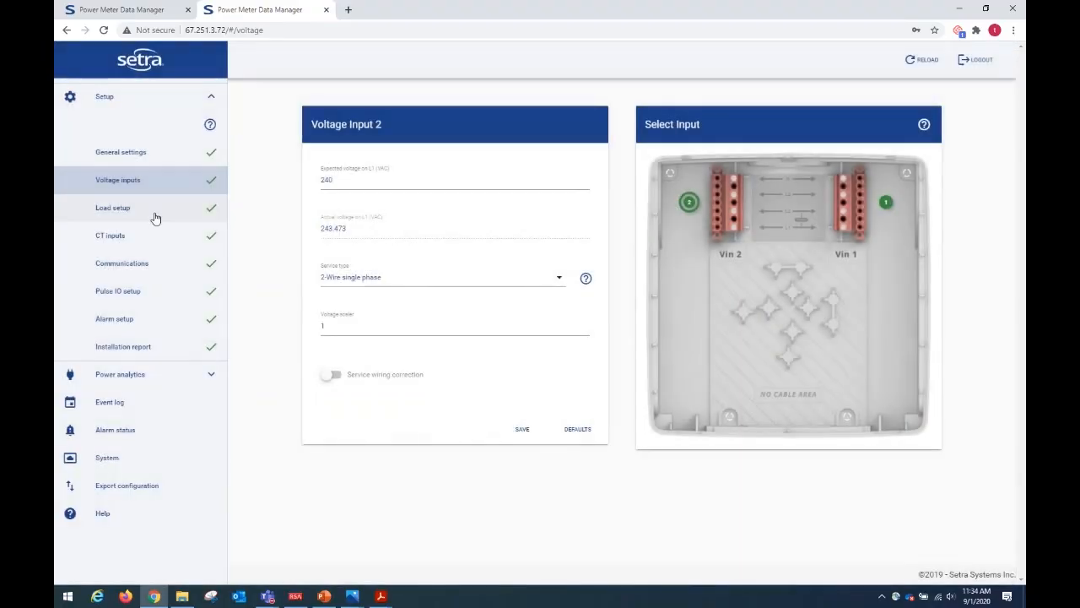
# Review the load configuration and the CT type options offered for CT 1.
pyautogui.click(161, 217)
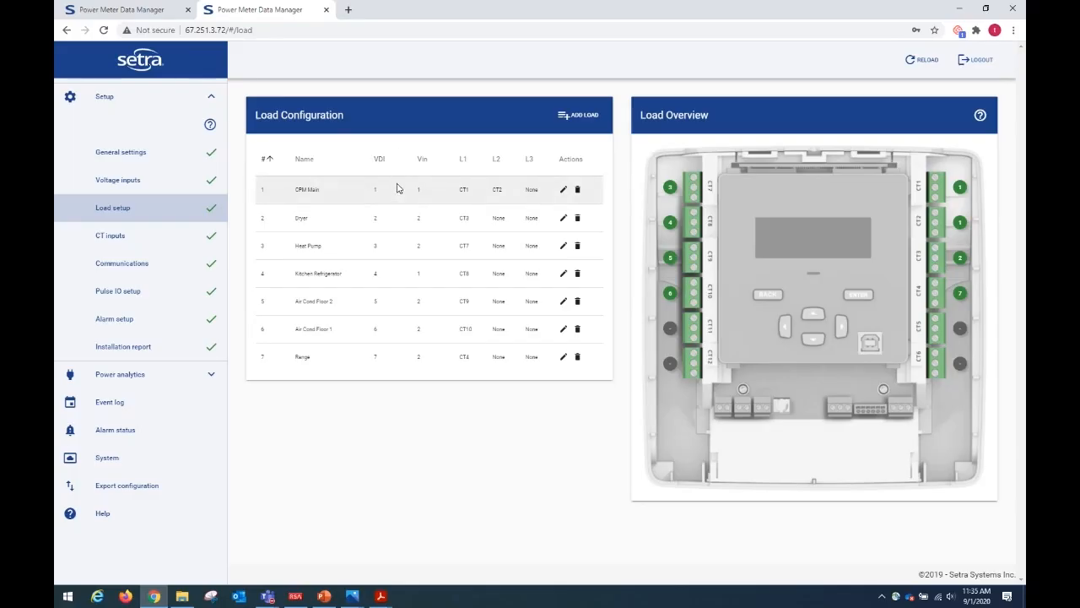
pyautogui.click(119, 239)
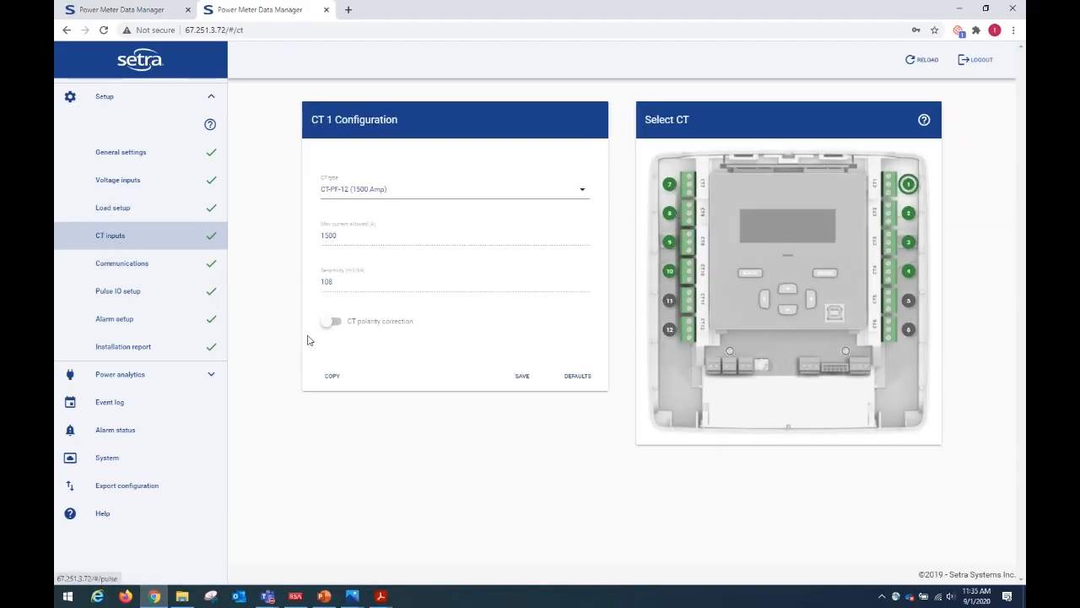
pyautogui.click(577, 189)
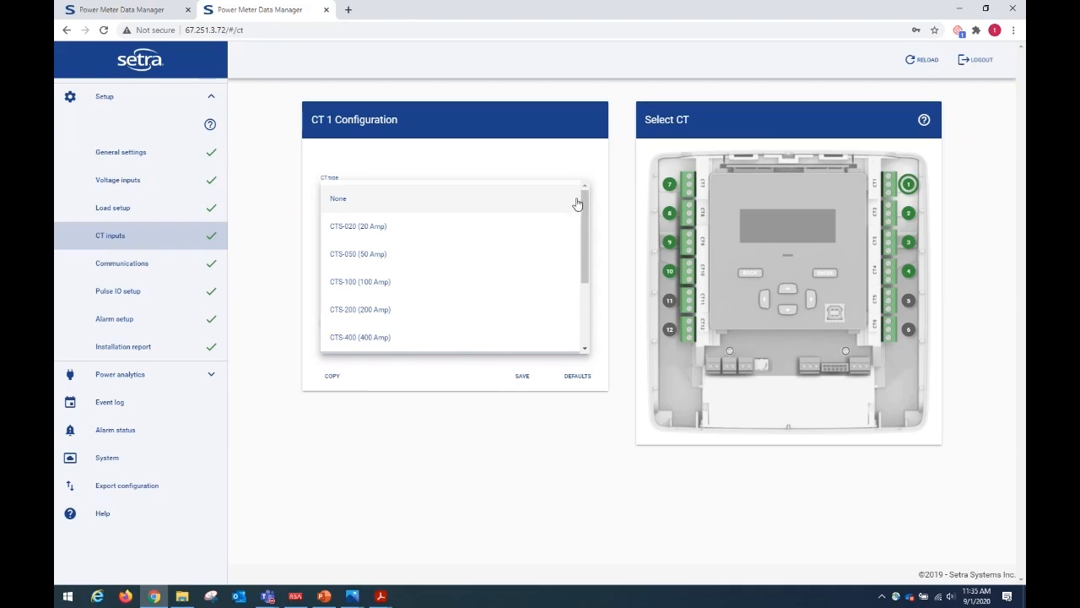
pyautogui.moveTo(587, 212); pyautogui.dragTo(589, 280)
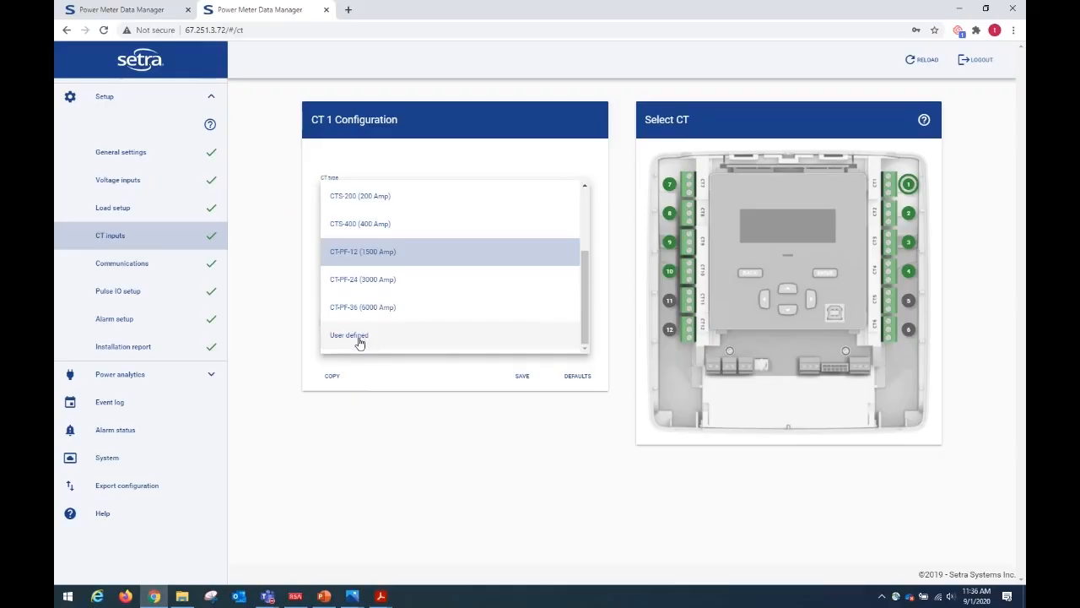
pyautogui.click(447, 470)
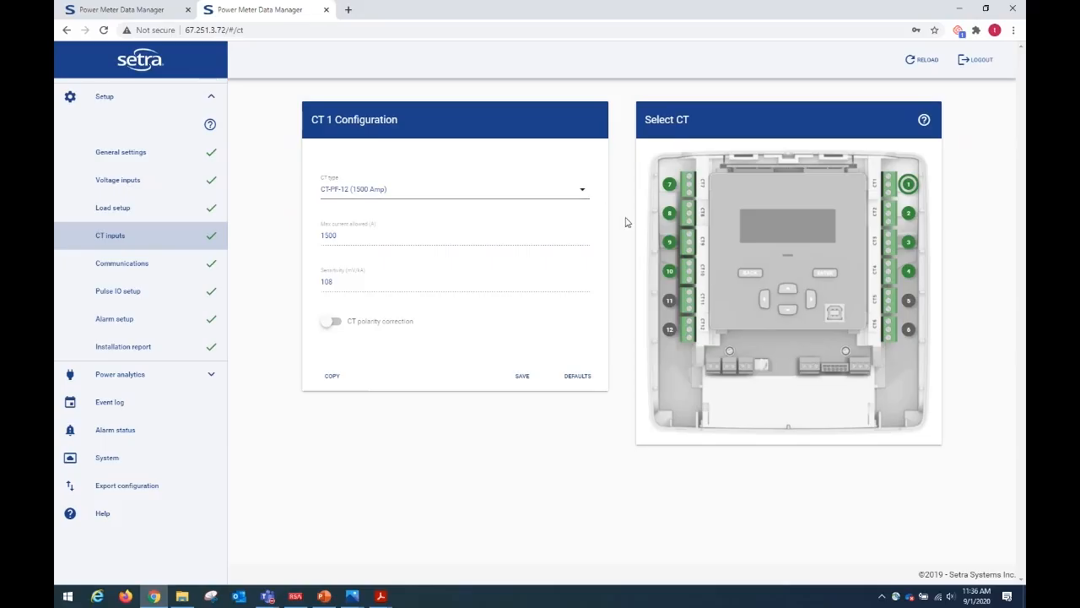
# Check the CT type options offered for CT 12 without changing its type.
pyautogui.click(672, 334)
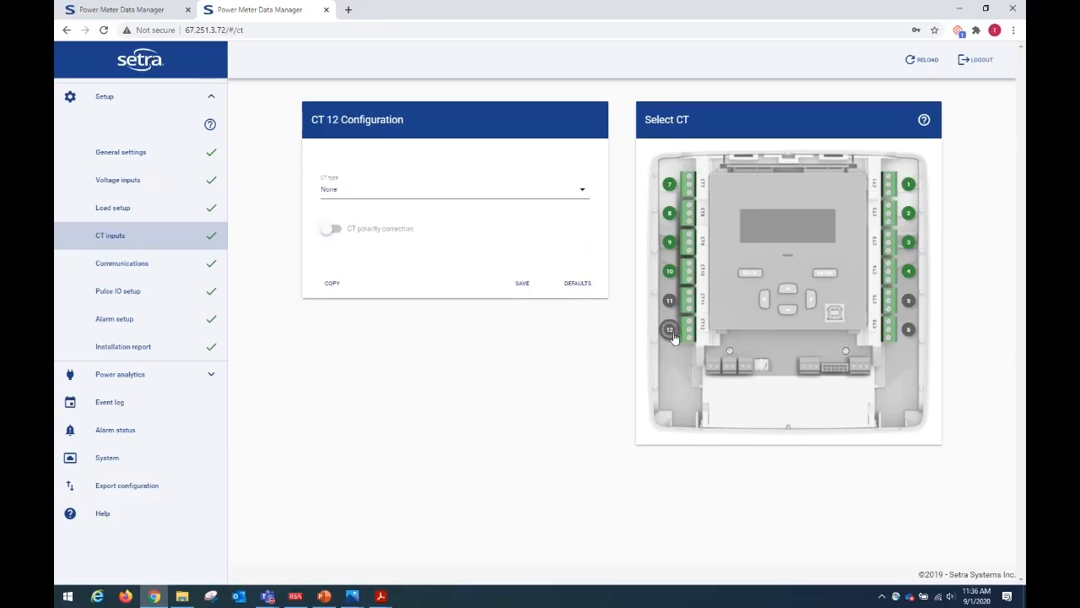
pyautogui.click(584, 194)
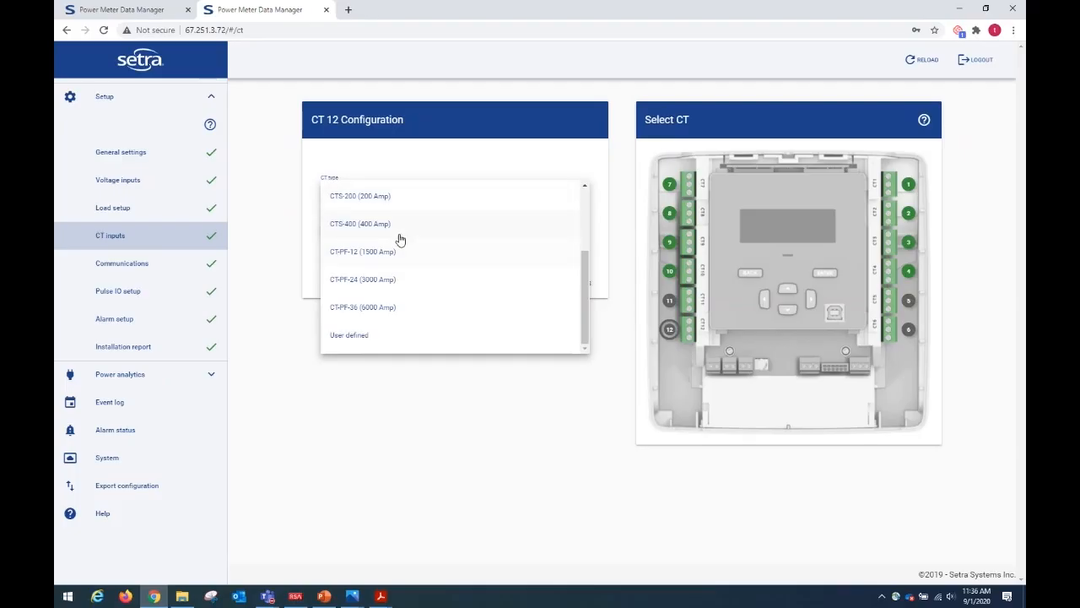
pyautogui.click(537, 454)
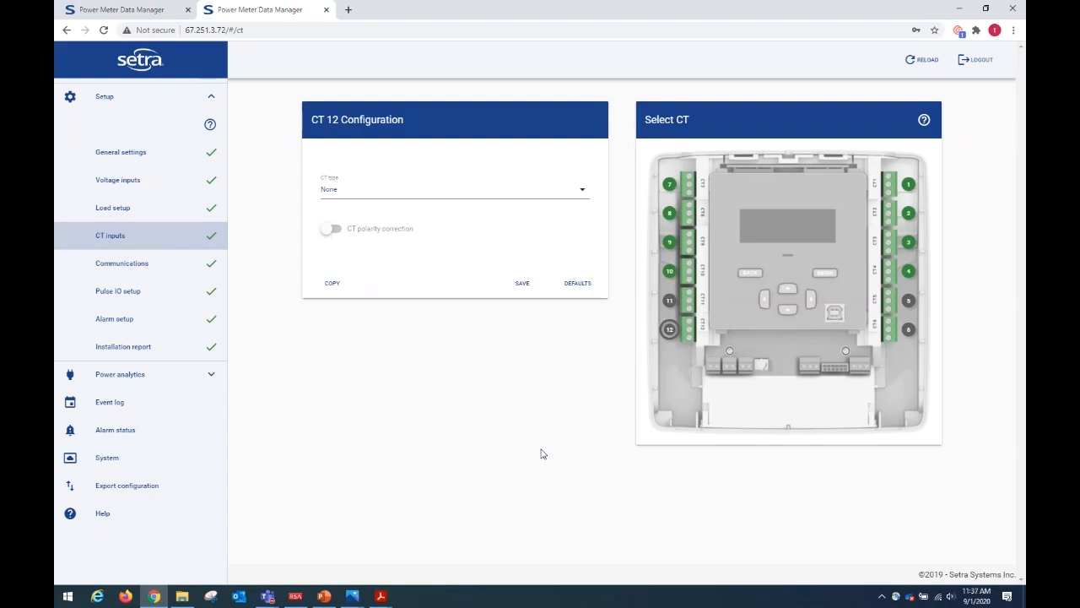
# Examine the communications and network settings, including the available communications types.
pyautogui.click(122, 264)
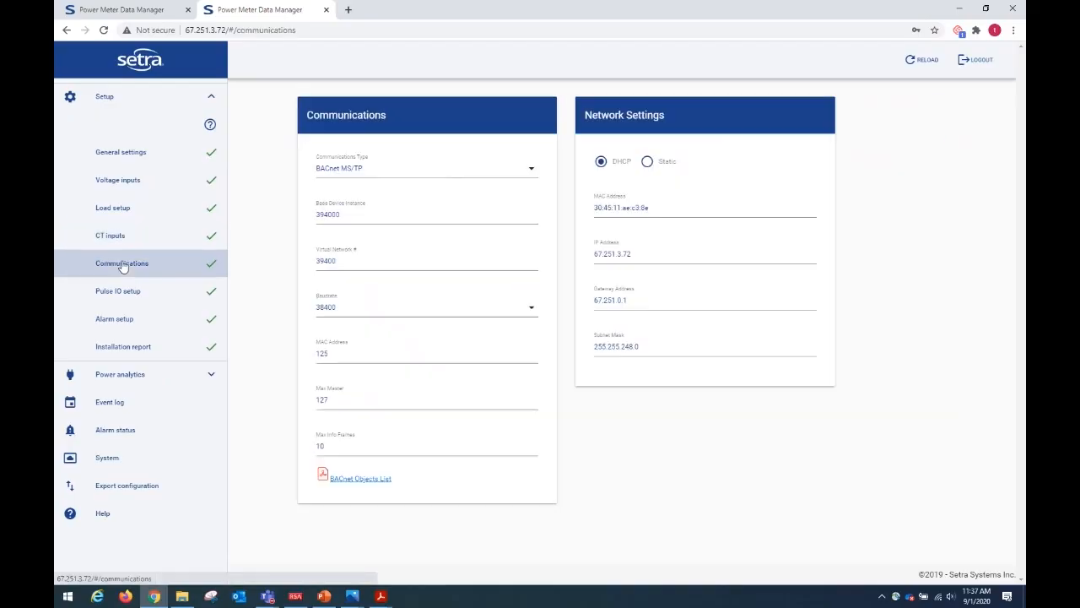
pyautogui.click(532, 173)
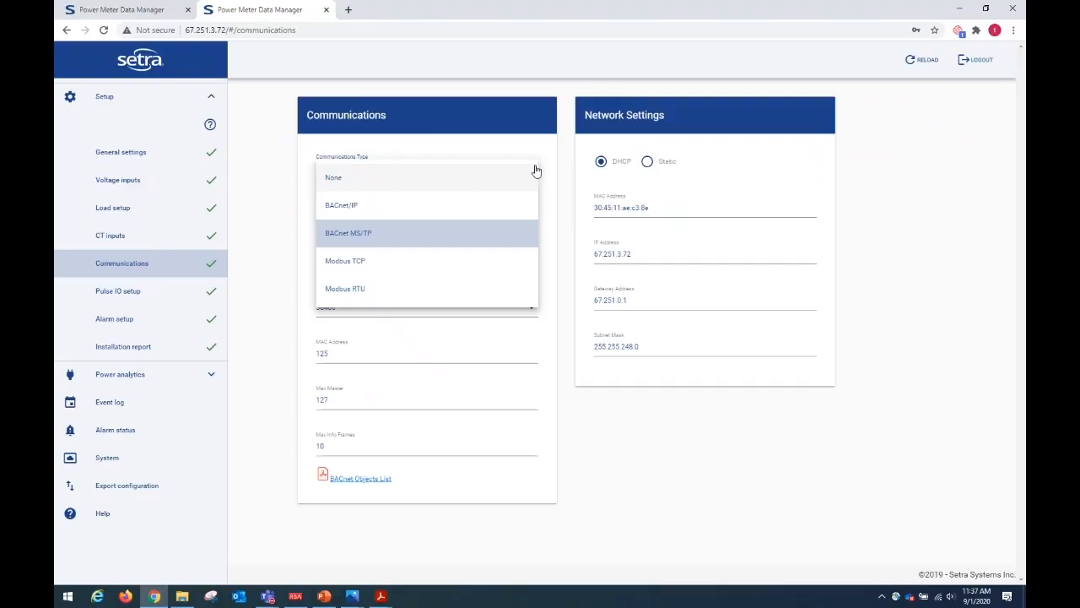
pyautogui.click(533, 113)
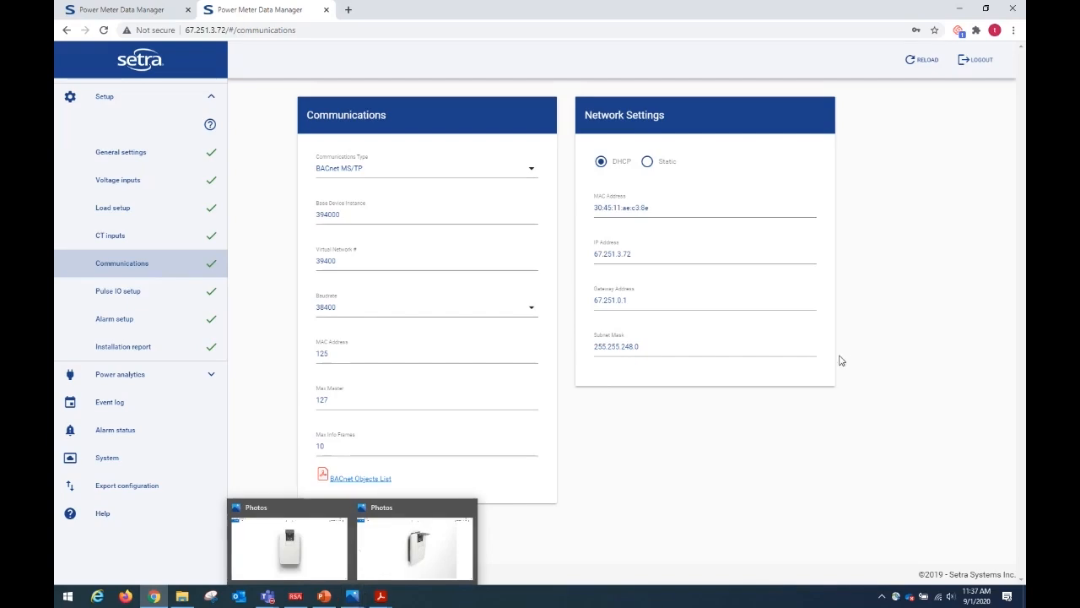
# Look through the configurations of both pulse inputs and the pulse output in the Pulse IO setup.
pyautogui.click(159, 295)
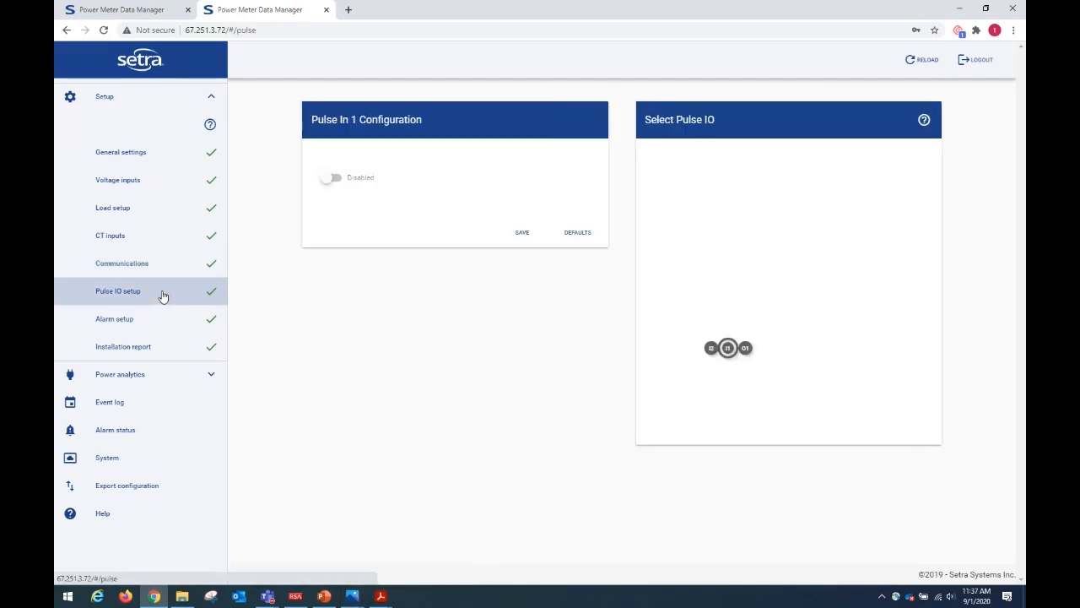
pyautogui.click(711, 348)
pyautogui.click(728, 349)
pyautogui.click(746, 348)
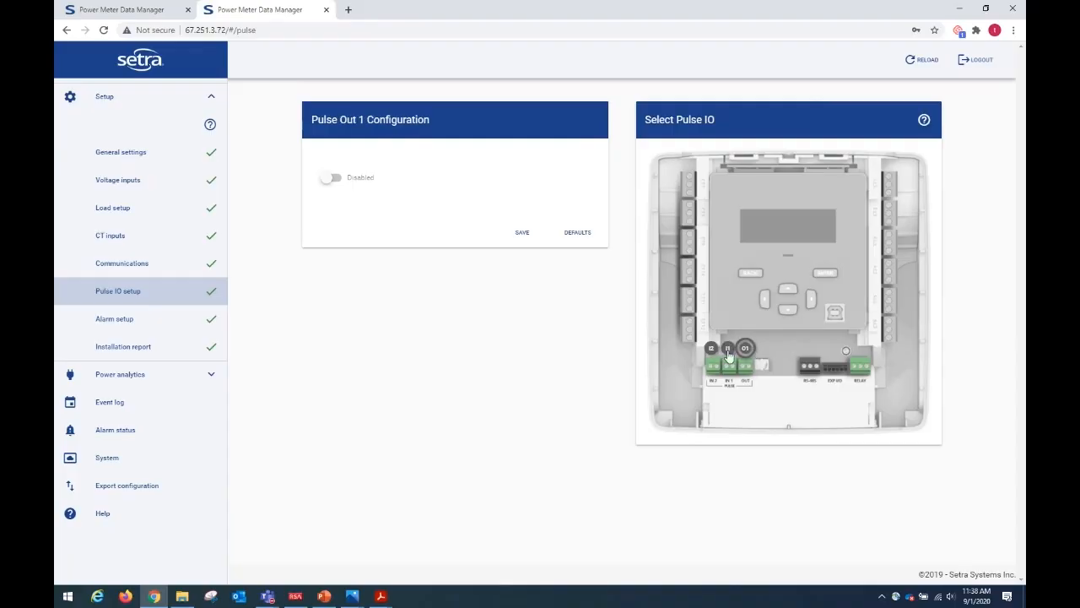
# Enable Pulse In 2 with pulse type Water and US Gallons as the unit of measure.
pyautogui.click(713, 350)
pyautogui.click(329, 179)
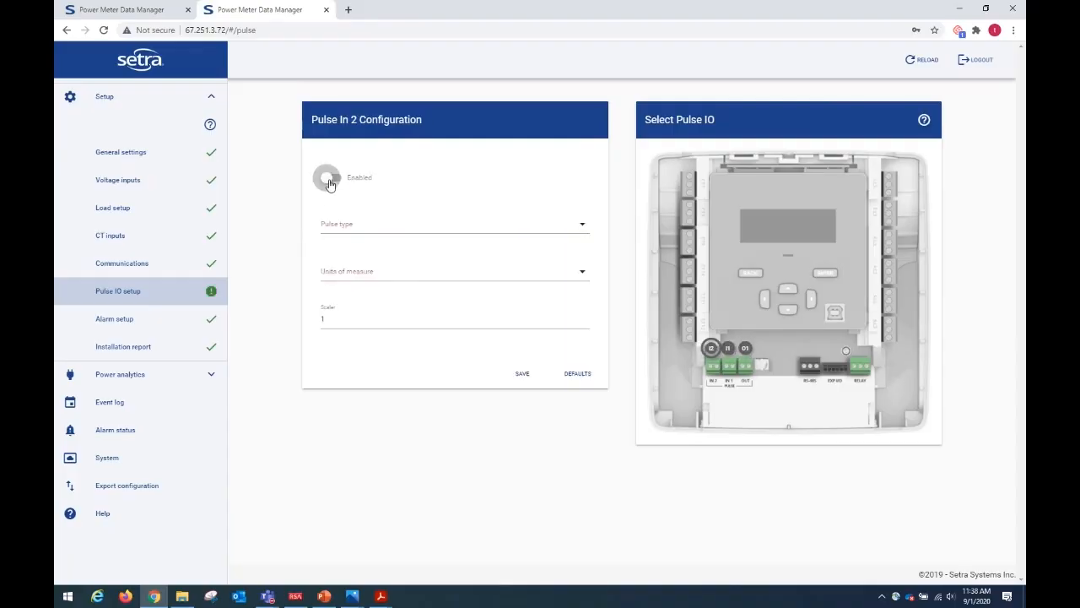
pyautogui.click(448, 225)
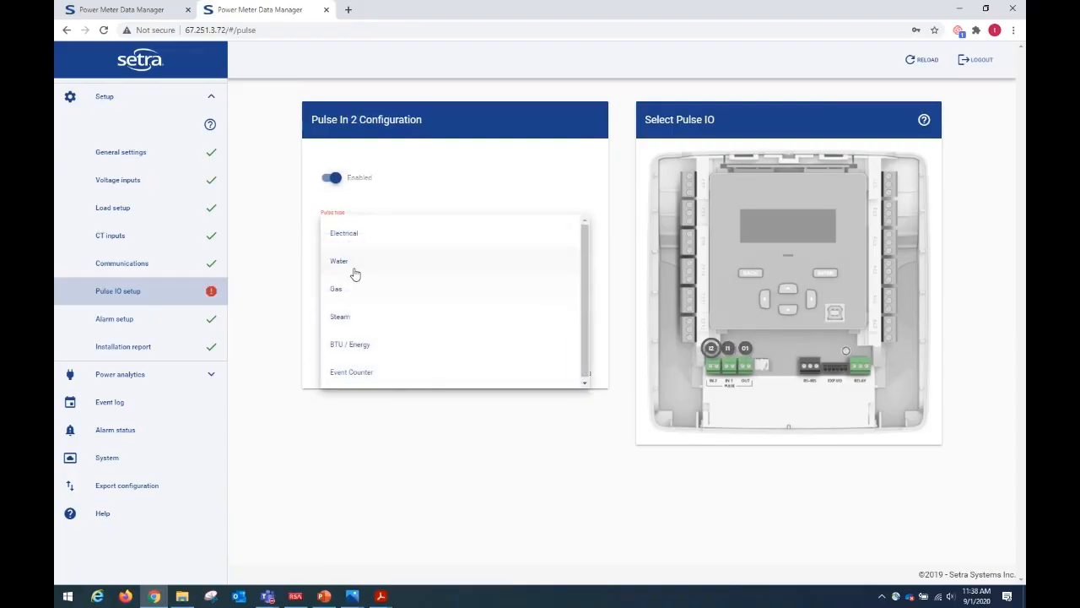
pyautogui.click(341, 264)
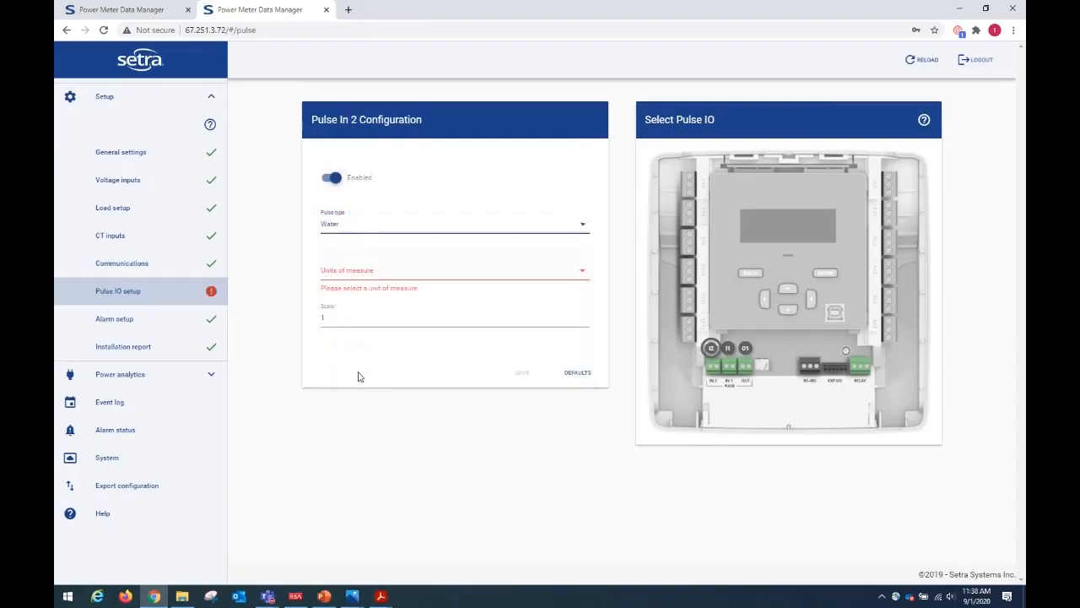
pyautogui.click(373, 278)
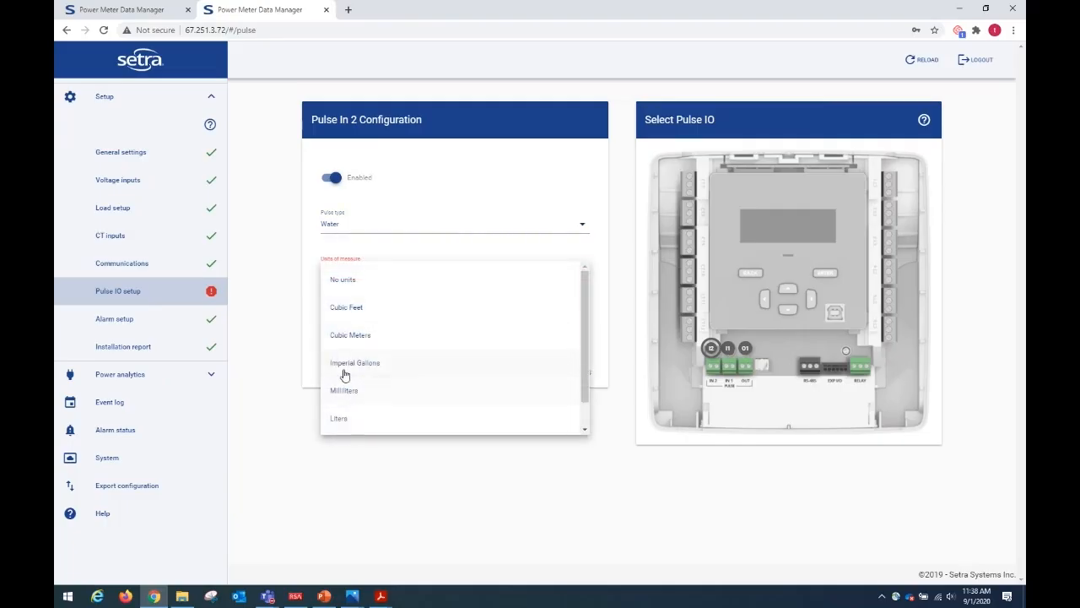
pyautogui.scroll(-1, 343, 374)
pyautogui.click(347, 416)
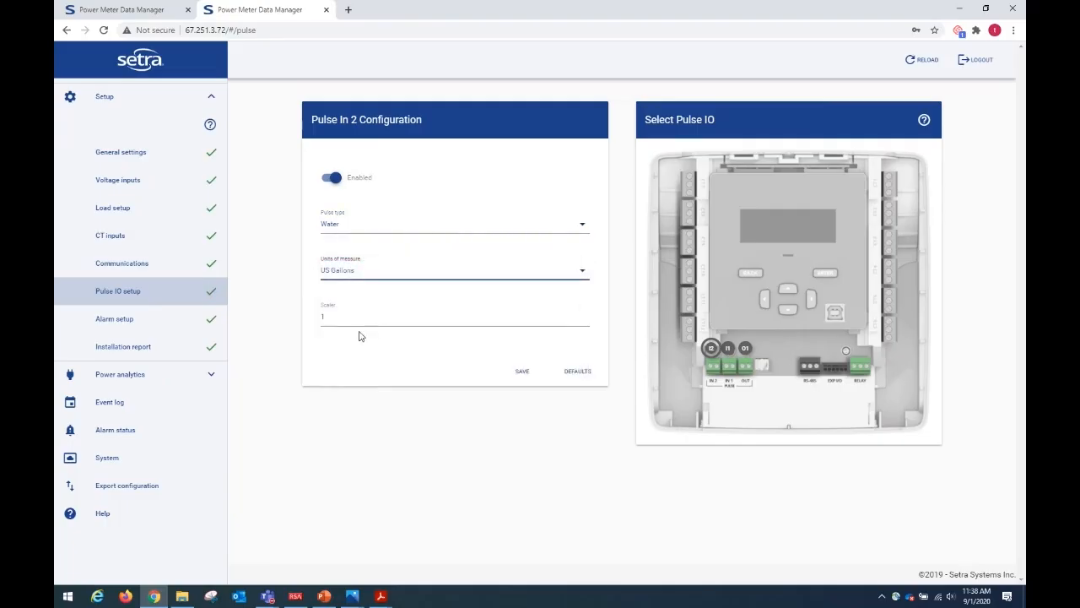
# Set the Pulse In 2 scaler to 10, then save the configuration and upload it to the meter.
pyautogui.click(323, 317)
pyautogui.doubleClick(314, 317)
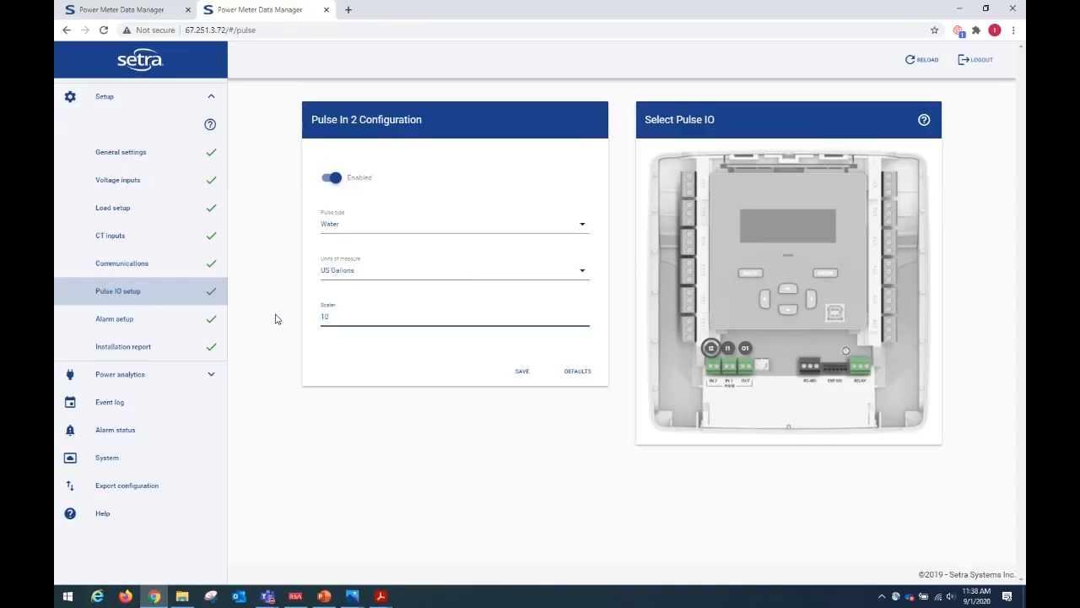
pyautogui.click(527, 381)
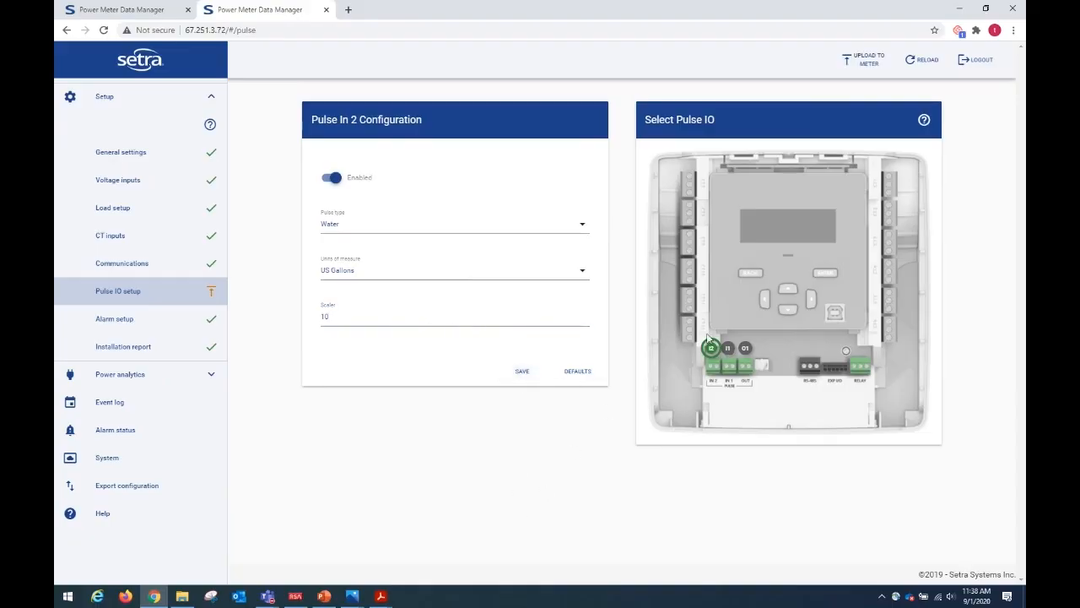
pyautogui.click(869, 76)
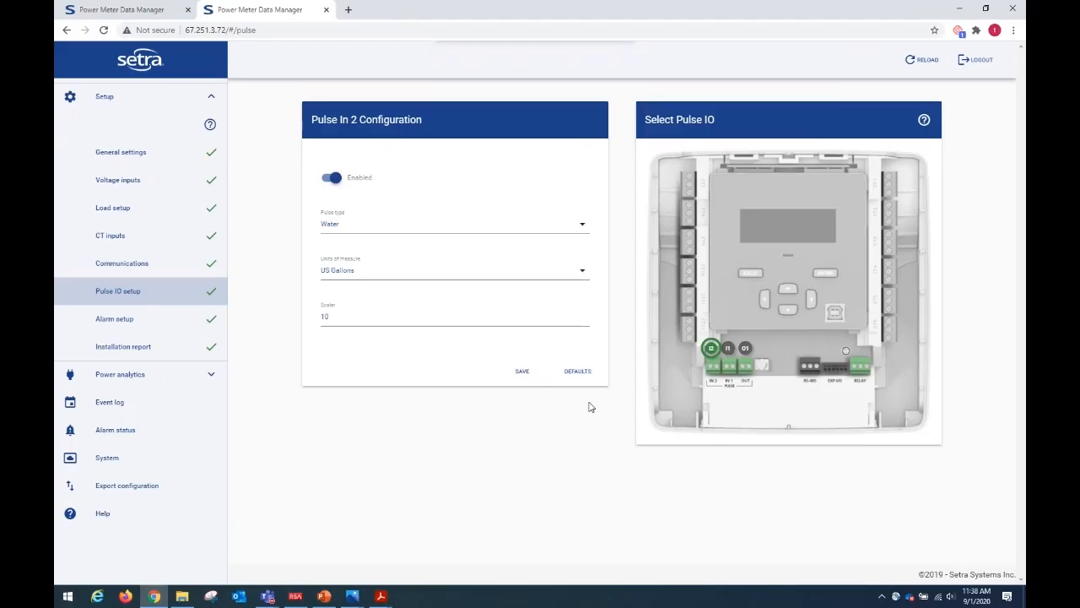
pyautogui.press('super')
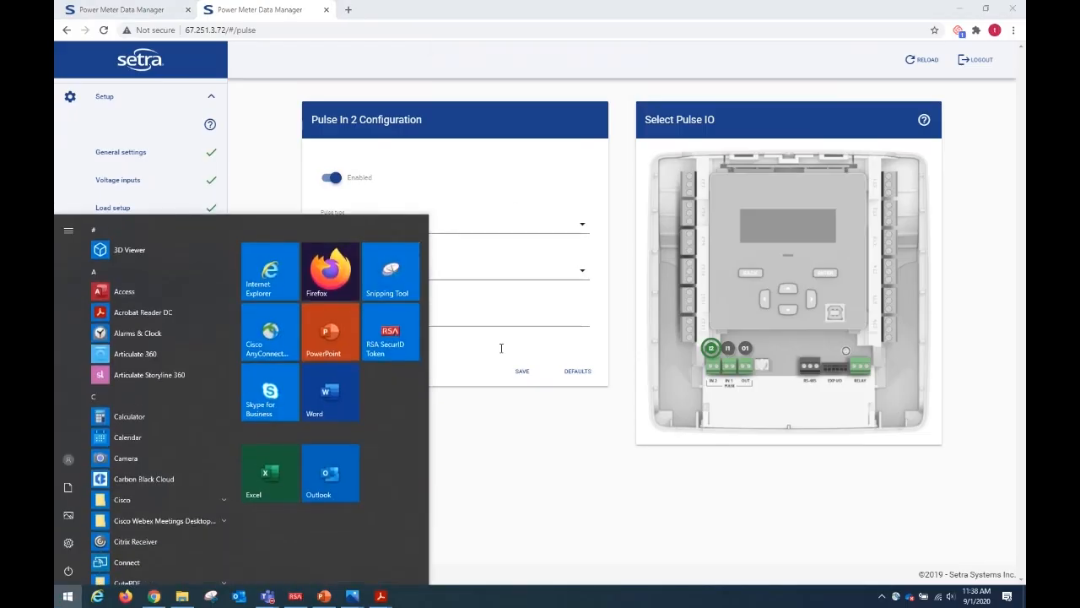
pyautogui.click(589, 498)
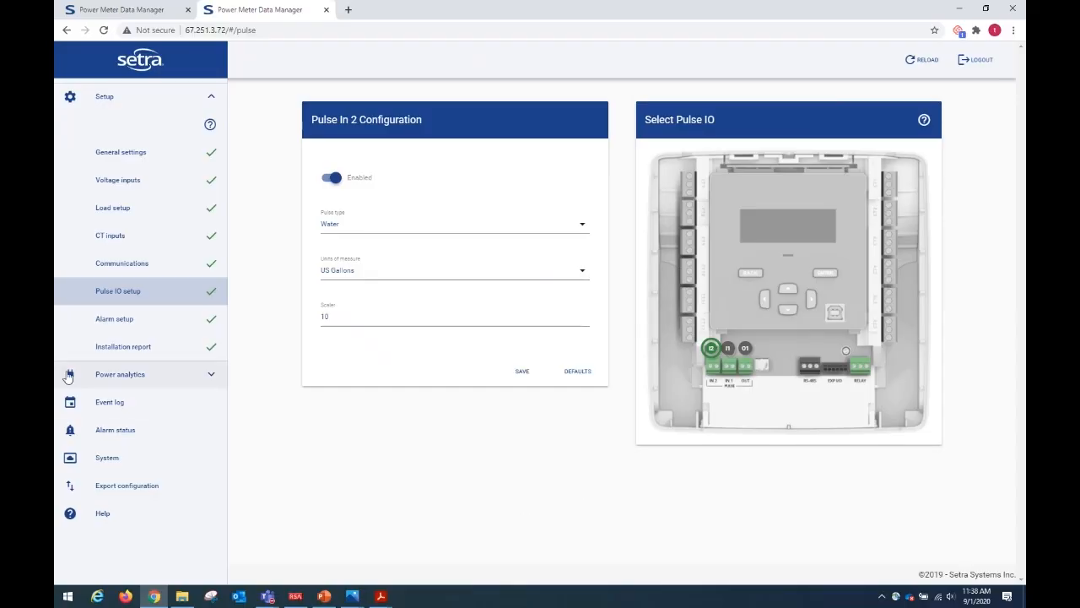
# Look through the alarm types available for a new alarm in the alarm setup, then discard the new alarm.
pyautogui.click(133, 328)
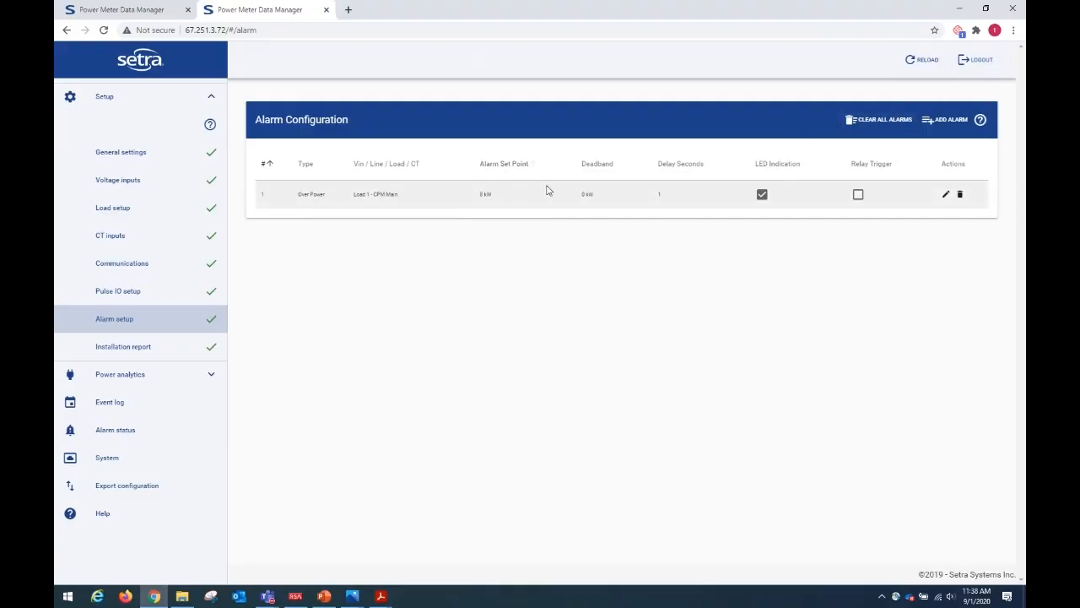
pyautogui.click(945, 119)
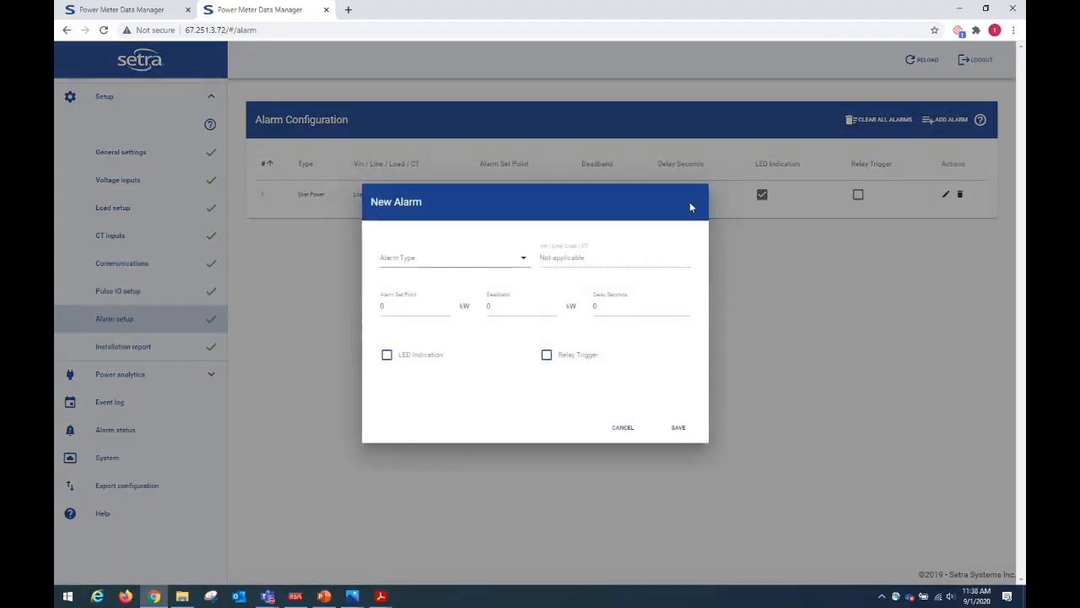
pyautogui.click(460, 259)
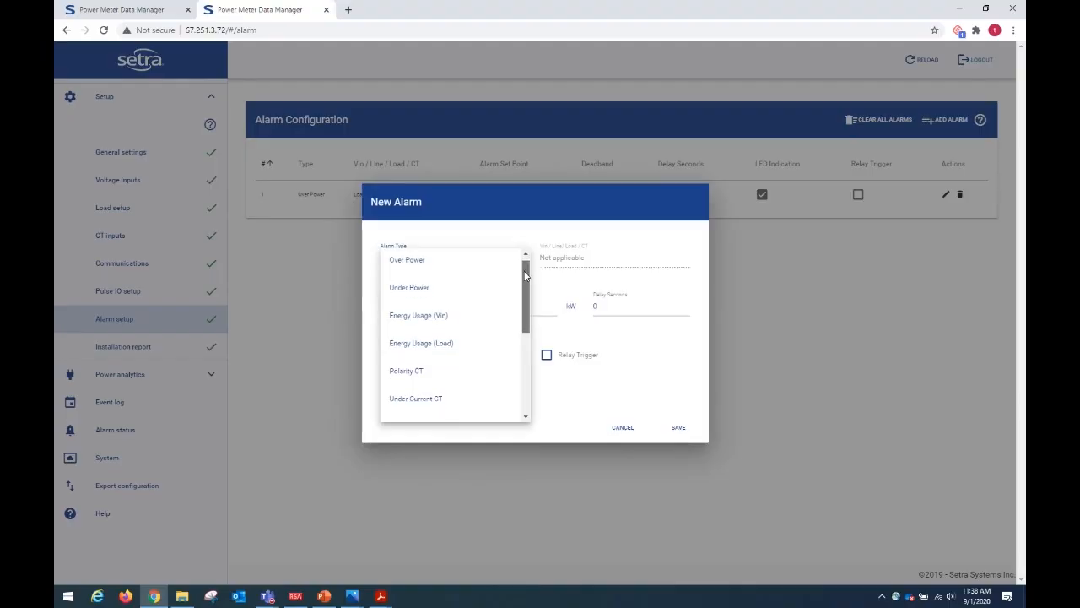
pyautogui.moveTo(525, 274); pyautogui.dragTo(523, 356)
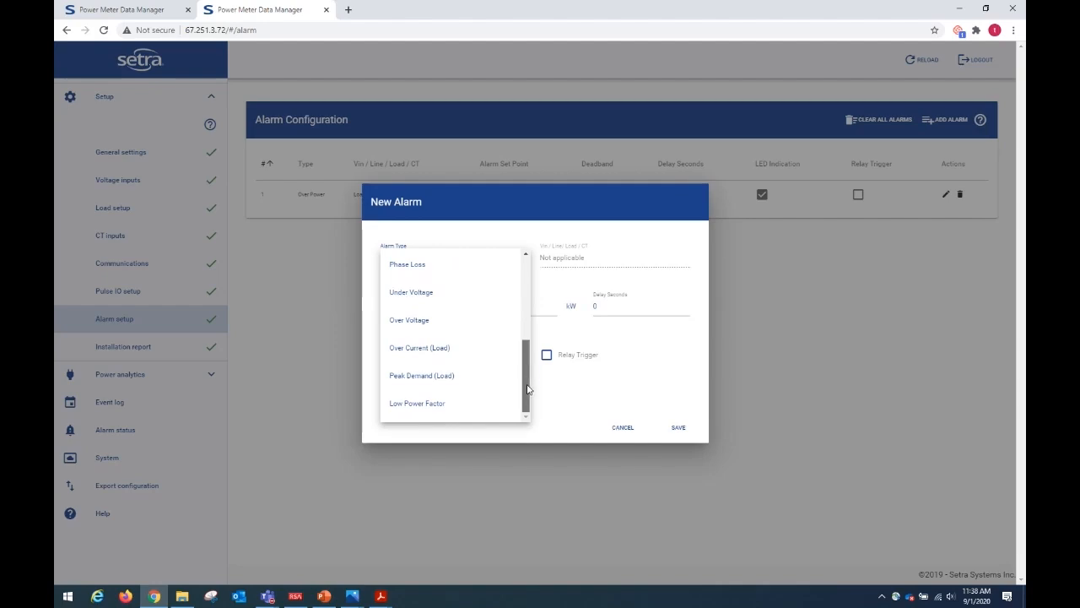
pyautogui.moveTo(529, 358); pyautogui.dragTo(532, 247)
pyautogui.click(626, 380)
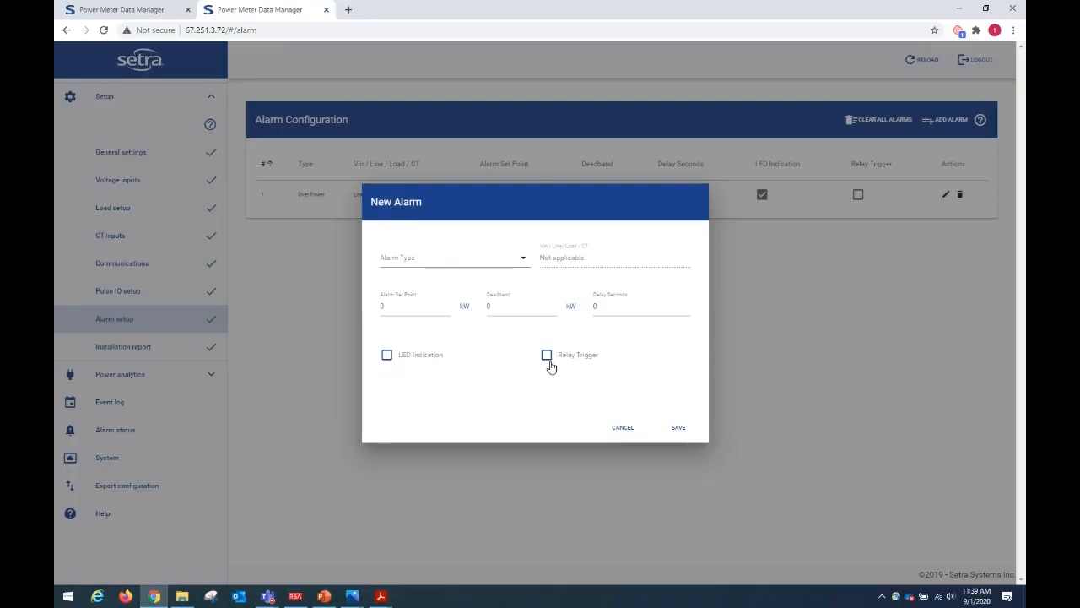
pyautogui.click(623, 427)
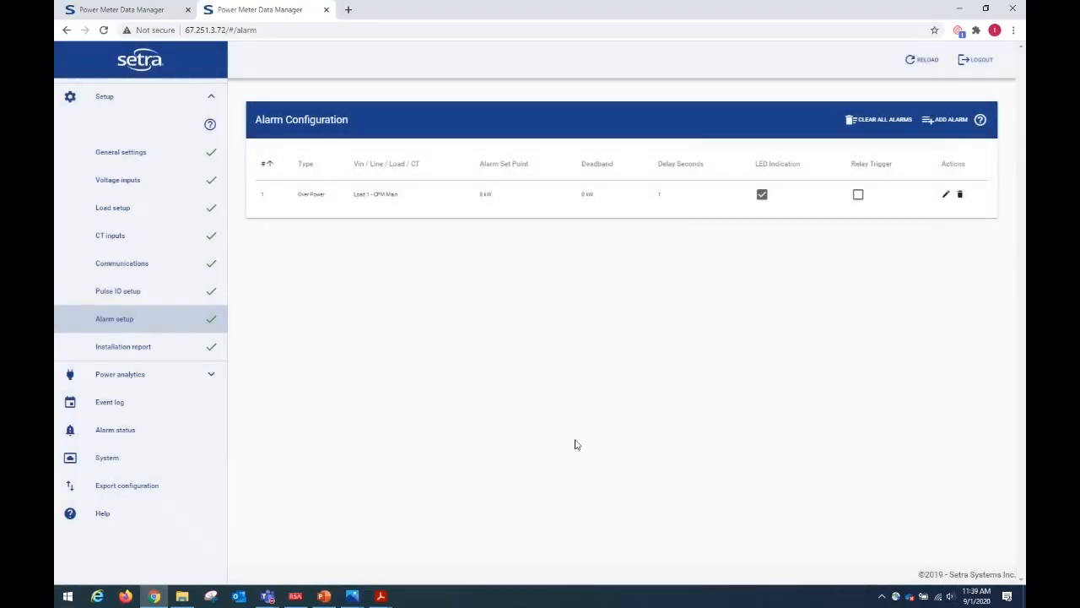
# Review the installation report's general information, meter information, notes and measurement fields.
pyautogui.click(122, 349)
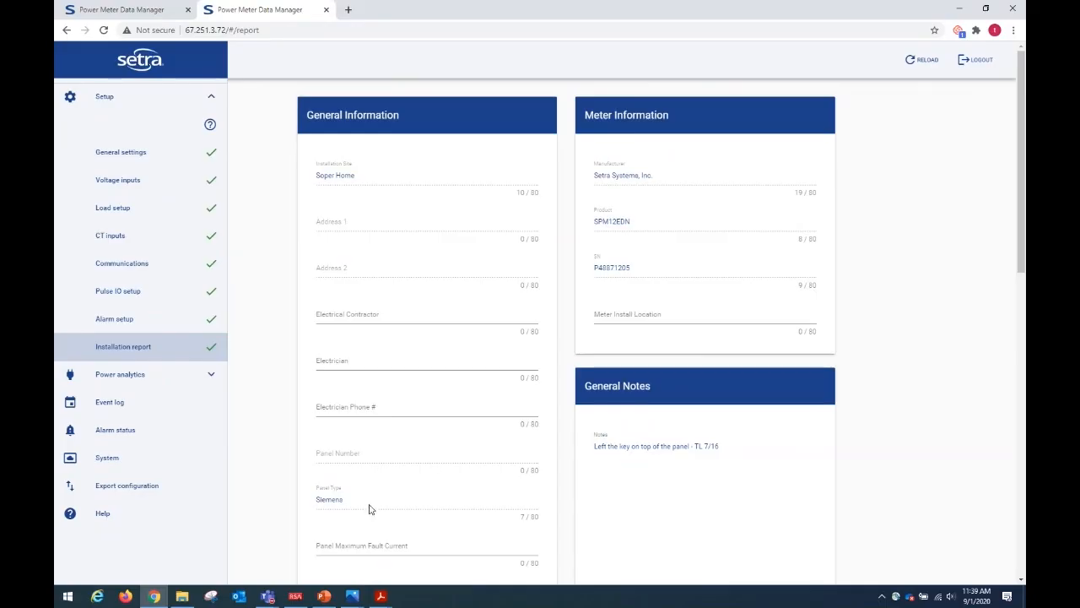
pyautogui.scroll(-3, 390, 475)
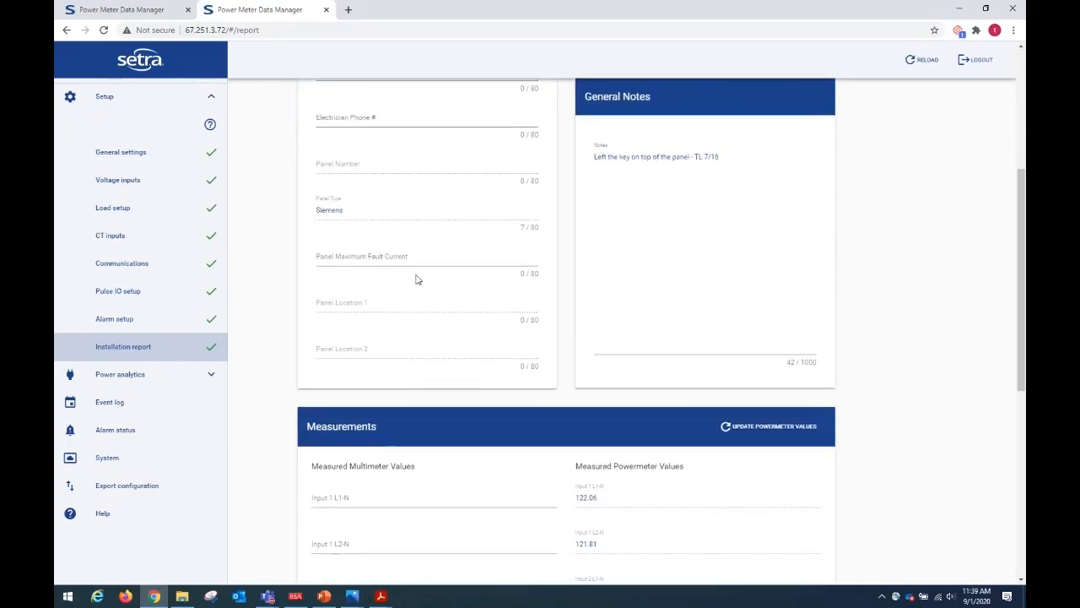
pyautogui.click(706, 232)
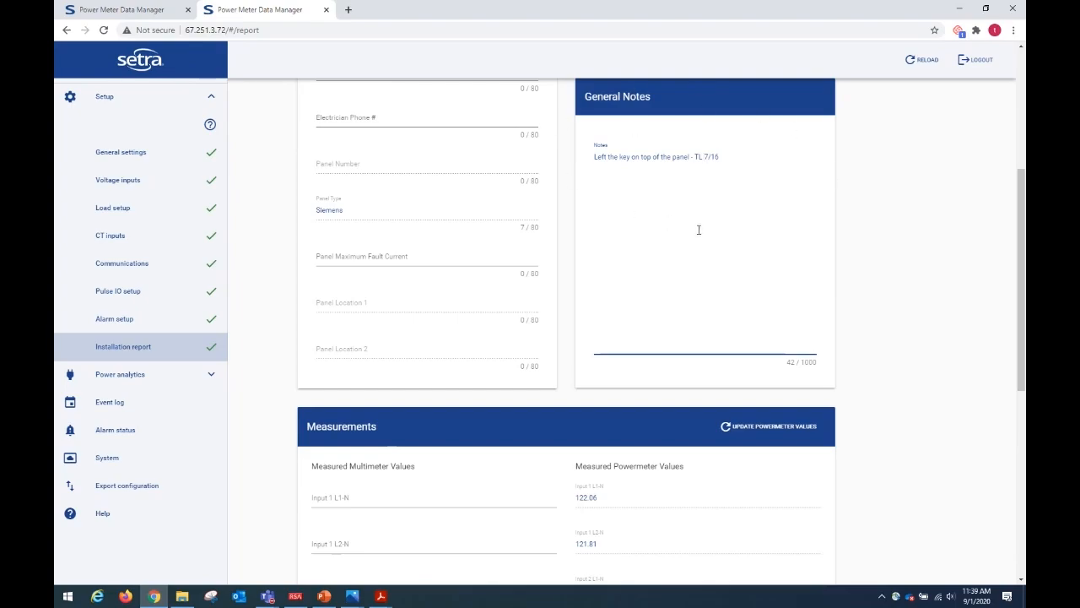
pyautogui.scroll(-3, 706, 228)
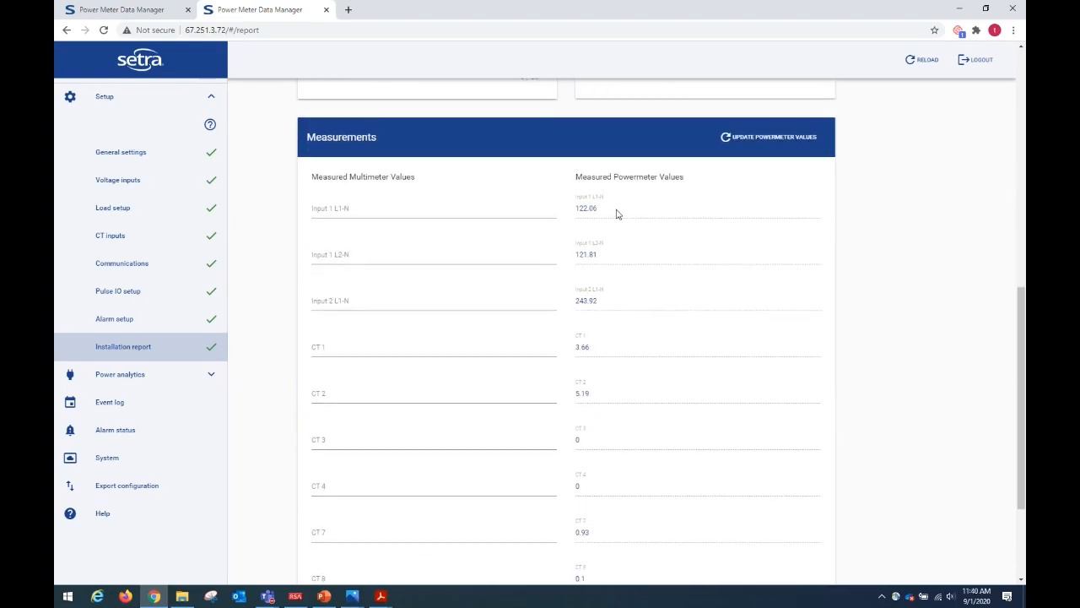
# Update the measured powermeter values in the installation report and upload the report to the meter.
pyautogui.click(757, 141)
pyautogui.scroll(-3, 622, 499)
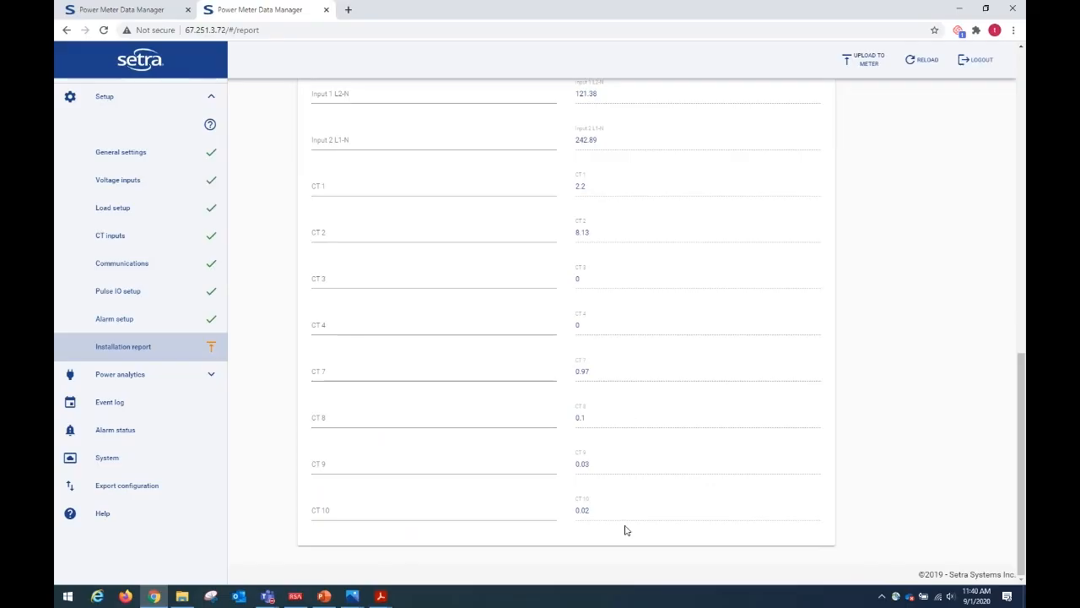
pyautogui.scroll(4, 624, 519)
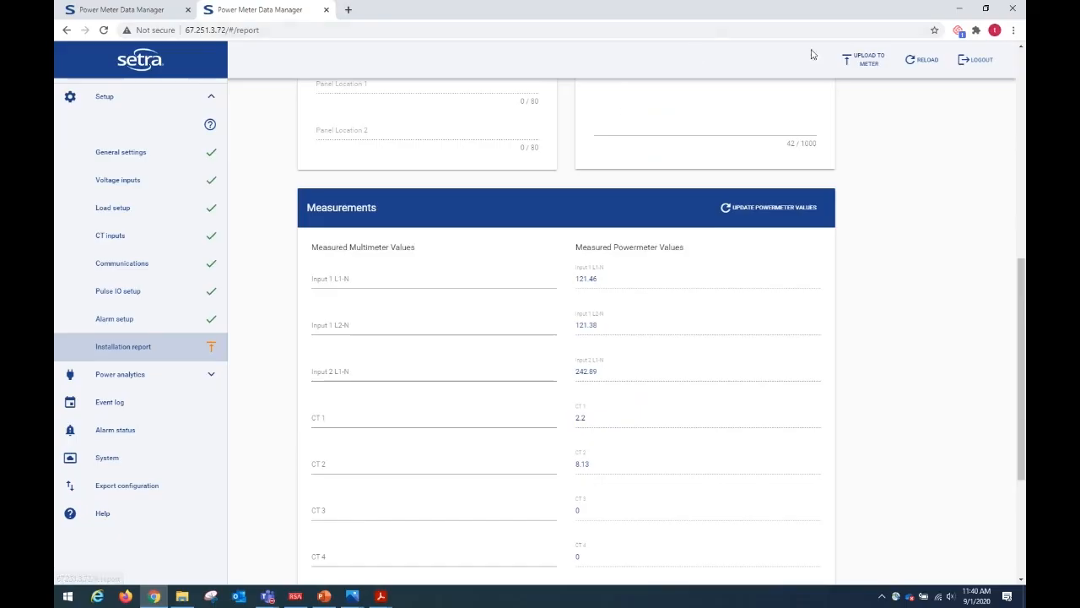
pyautogui.click(862, 59)
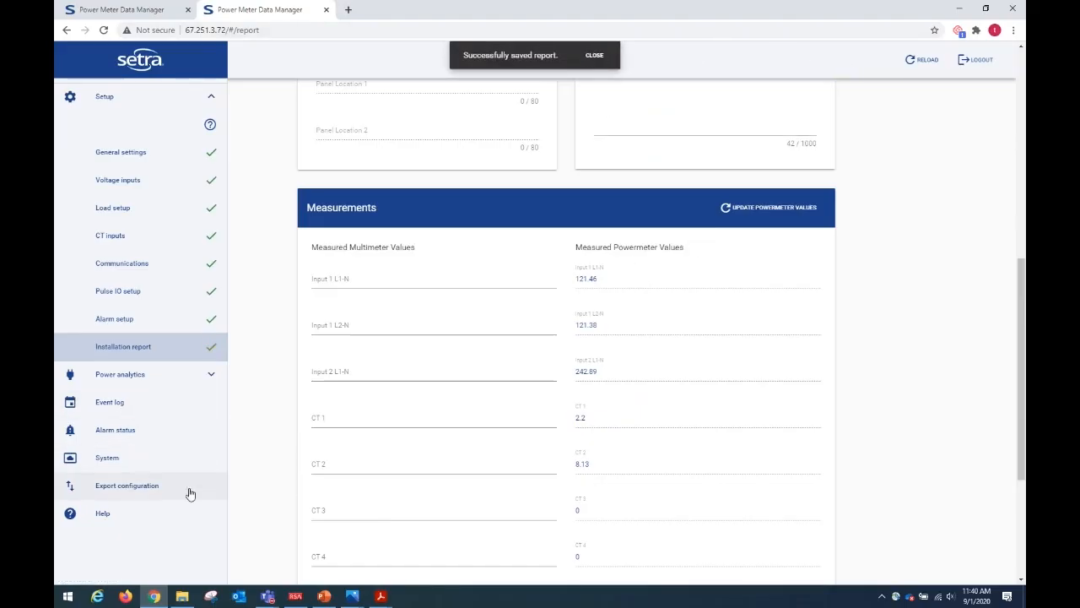
# Export the configuration record with every section included, entering the preparer's name as its generator.
pyautogui.click(117, 492)
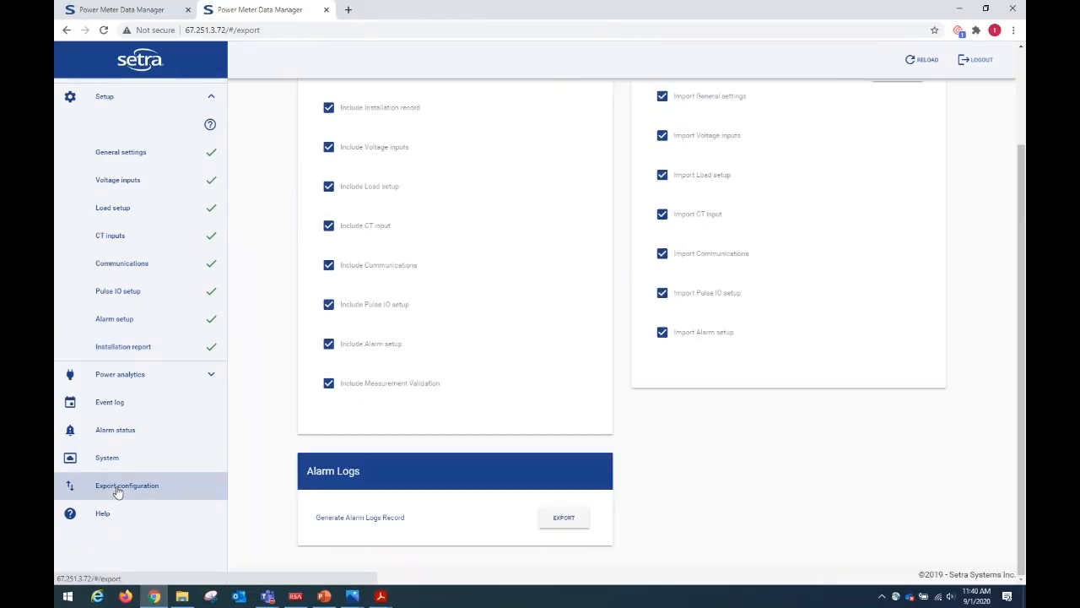
pyautogui.scroll(1, 530, 361)
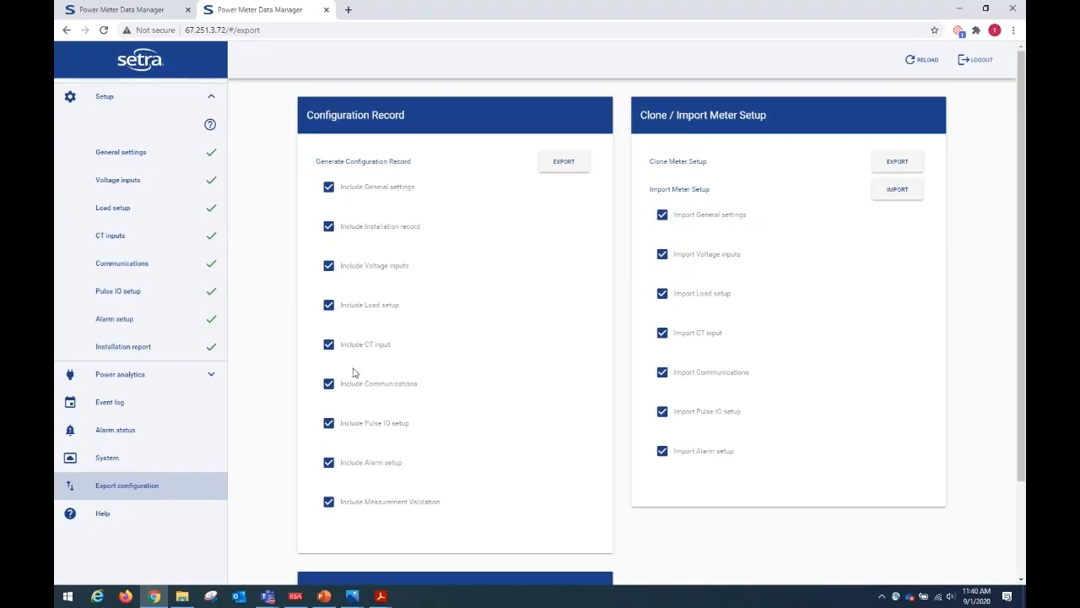
pyautogui.click(328, 502)
pyautogui.click(328, 502)
pyautogui.click(564, 162)
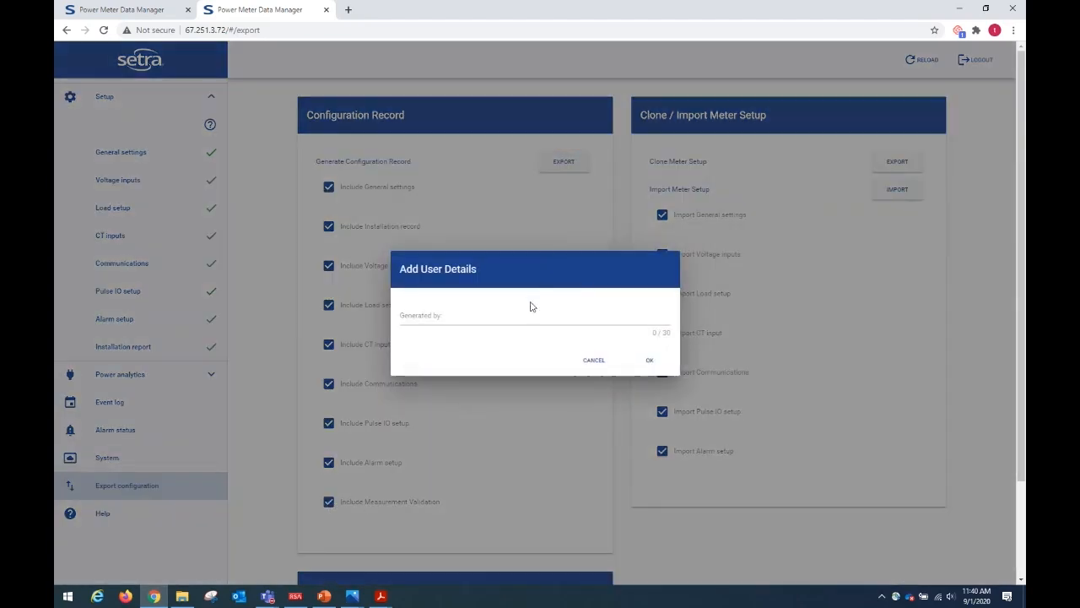
pyautogui.click(499, 315)
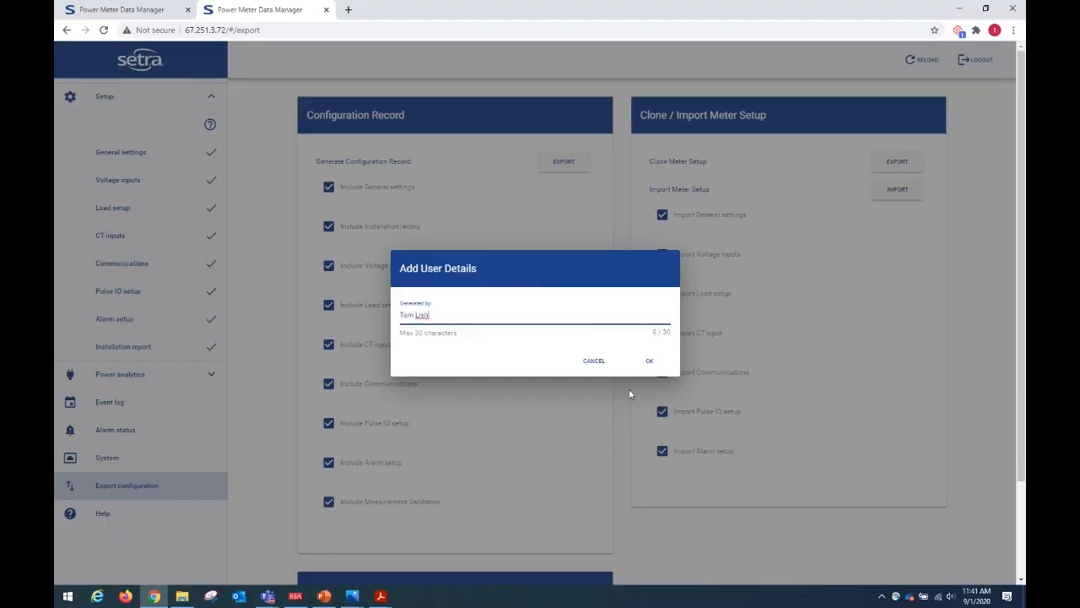
pyautogui.click(651, 361)
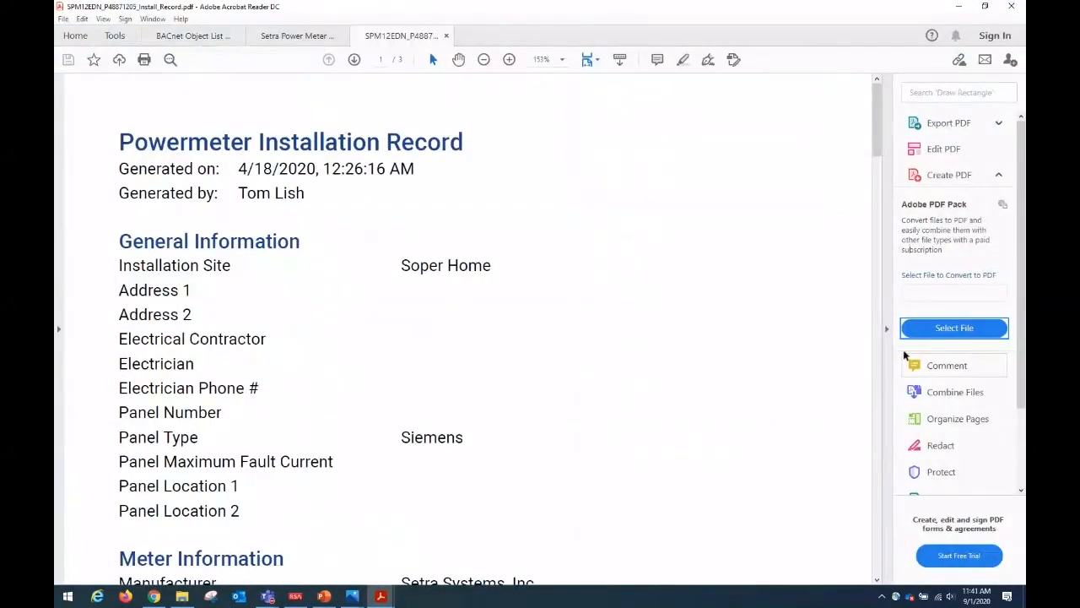
# Fit the exported installation record PDF to one full page and review all its sections through Measurement Validation.
pyautogui.click(886, 330)
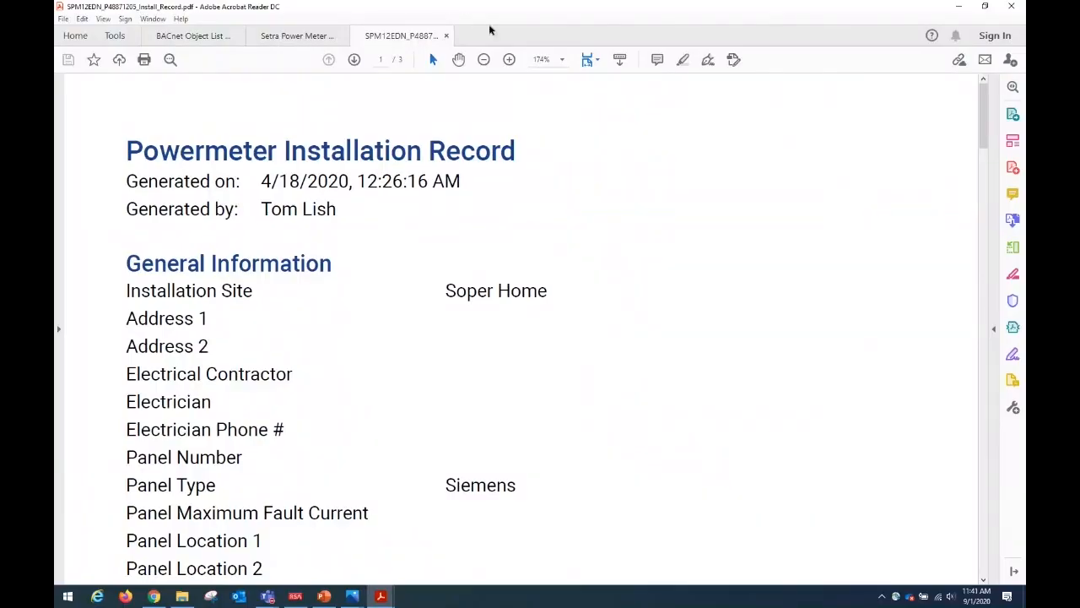
pyautogui.click(596, 59)
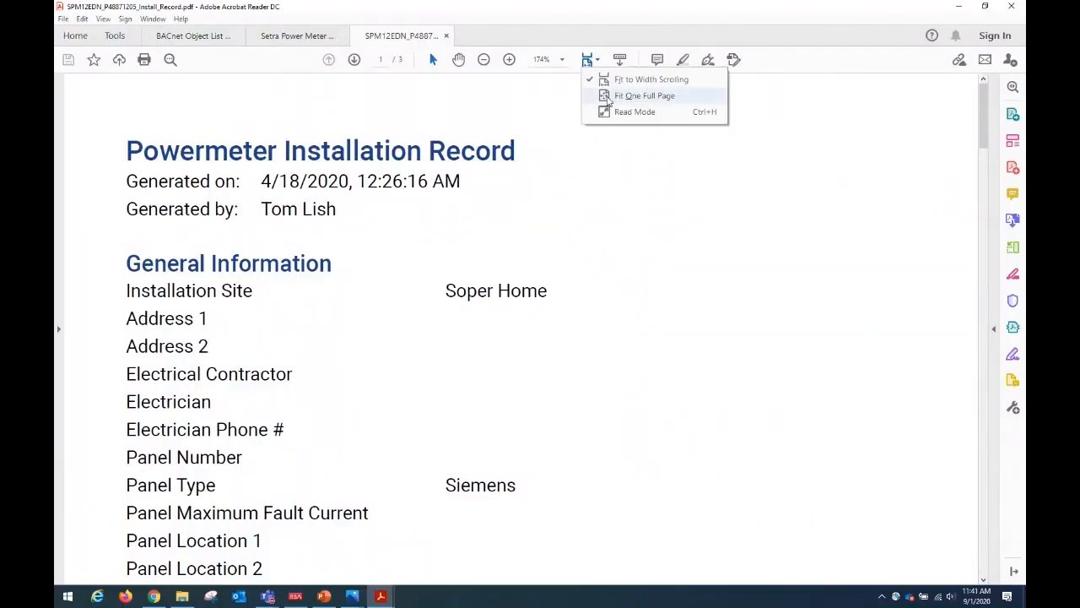
pyautogui.click(608, 98)
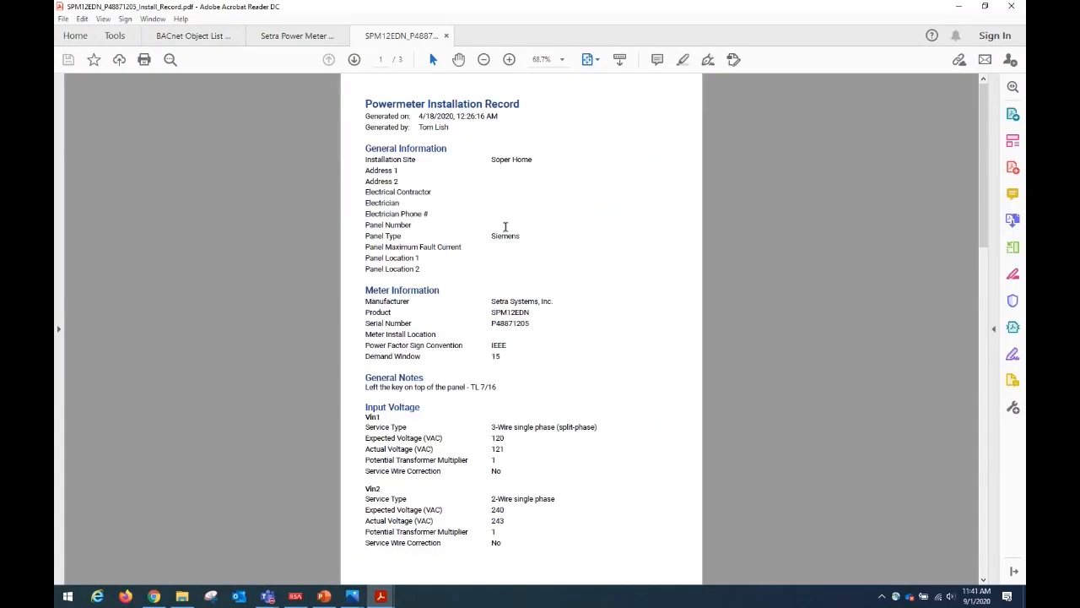
pyautogui.scroll(-1, 461, 233)
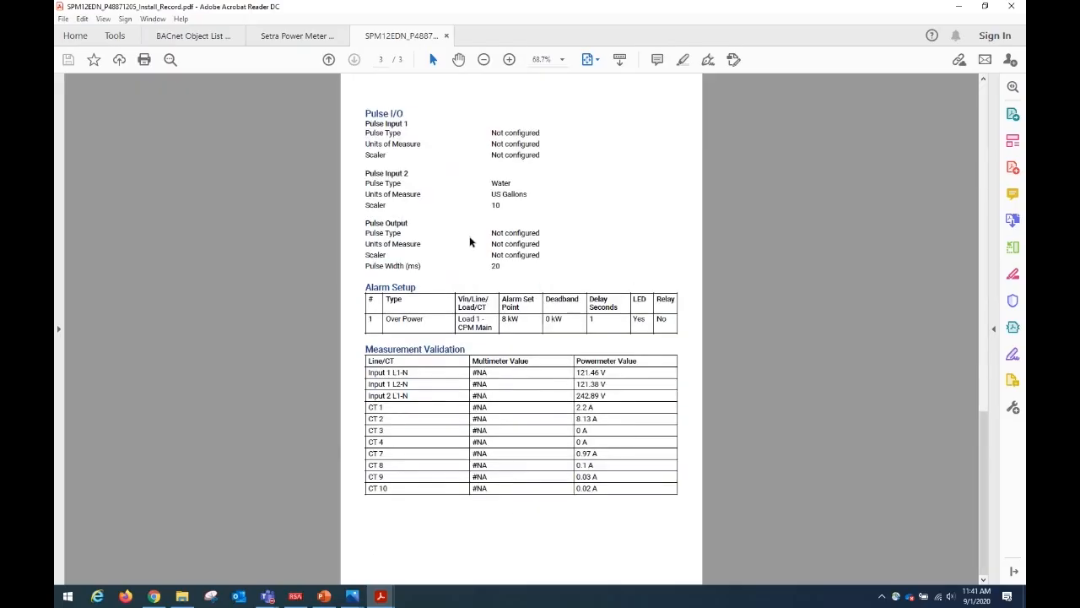
pyautogui.scroll(1, 470, 241)
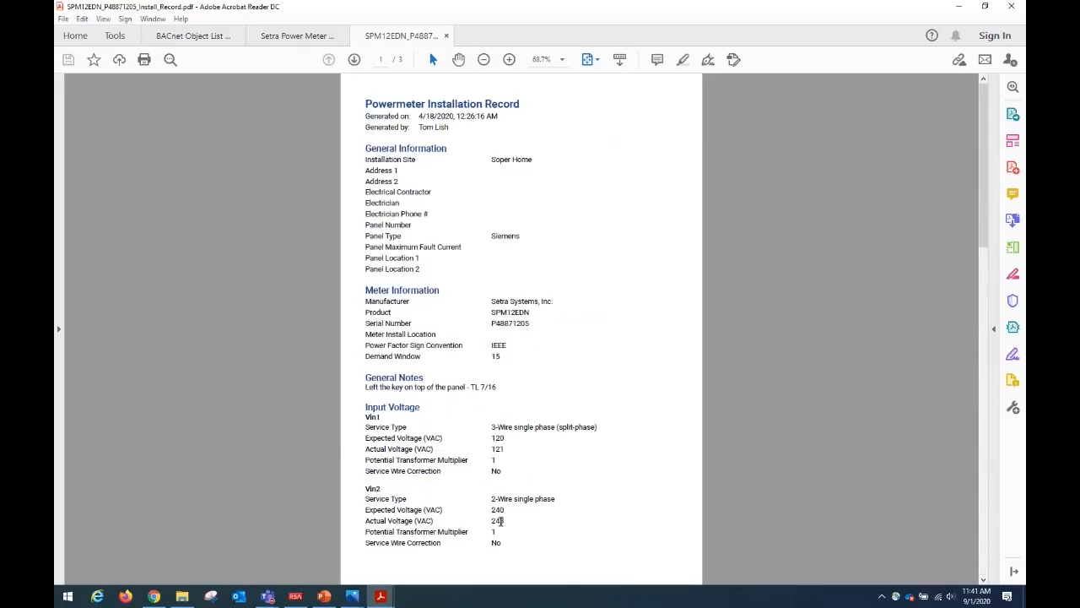
pyautogui.scroll(-1, 511, 240)
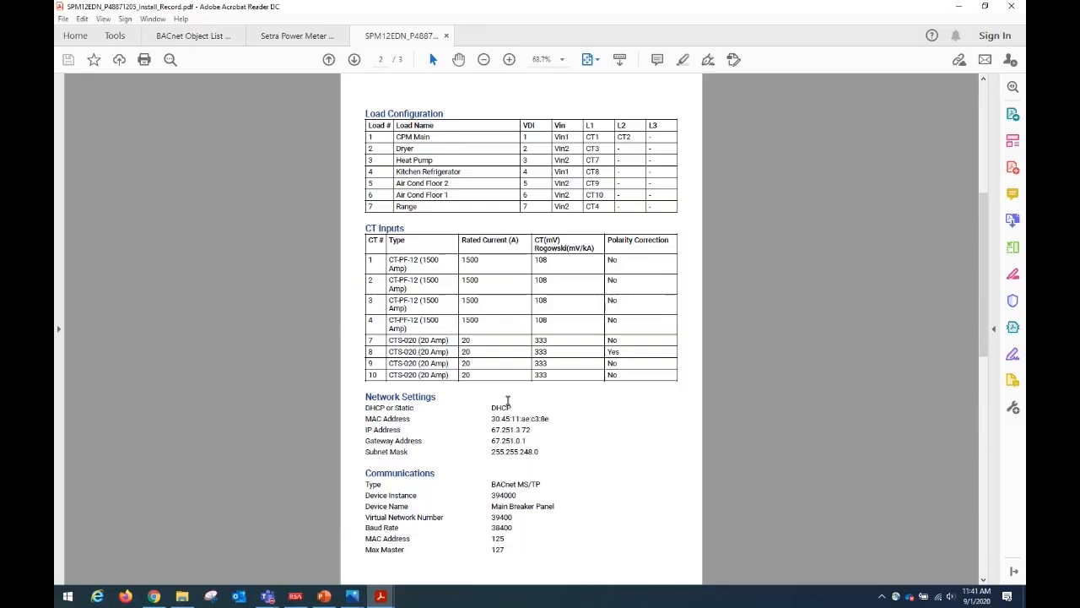
pyautogui.scroll(-2, 561, 429)
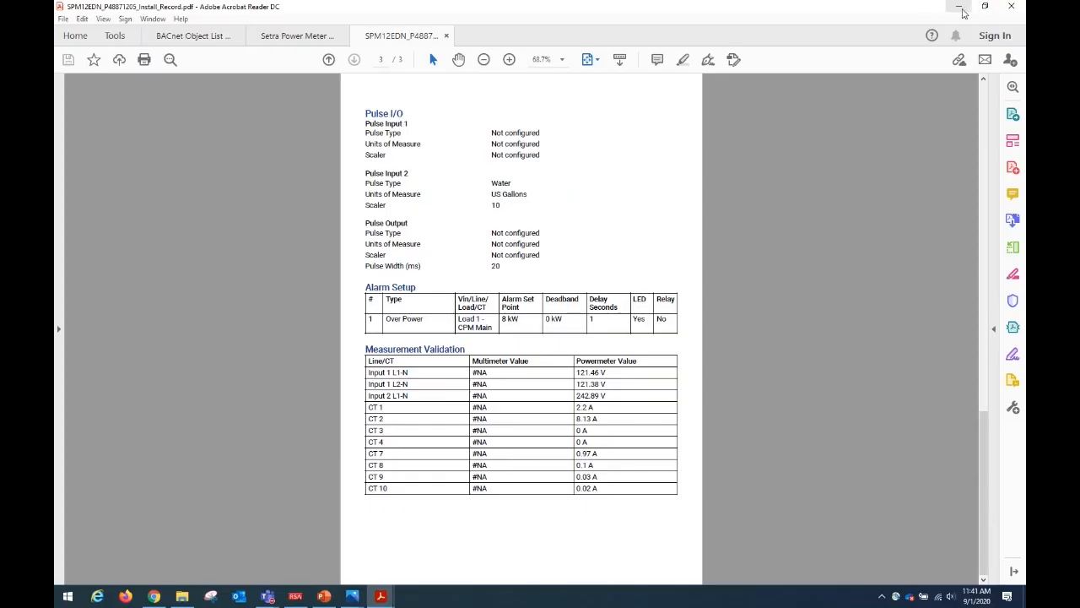
# Return to the meter's export configuration page in the browser and examine the clone, import and alarm log export options.
pyautogui.click(960, 8)
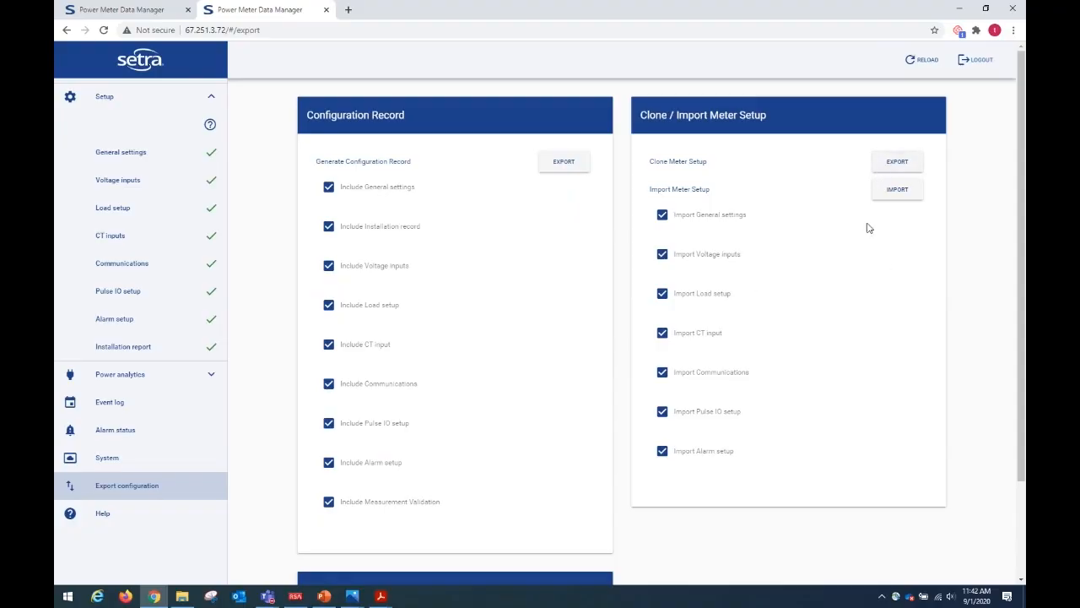
pyautogui.scroll(-2, 747, 315)
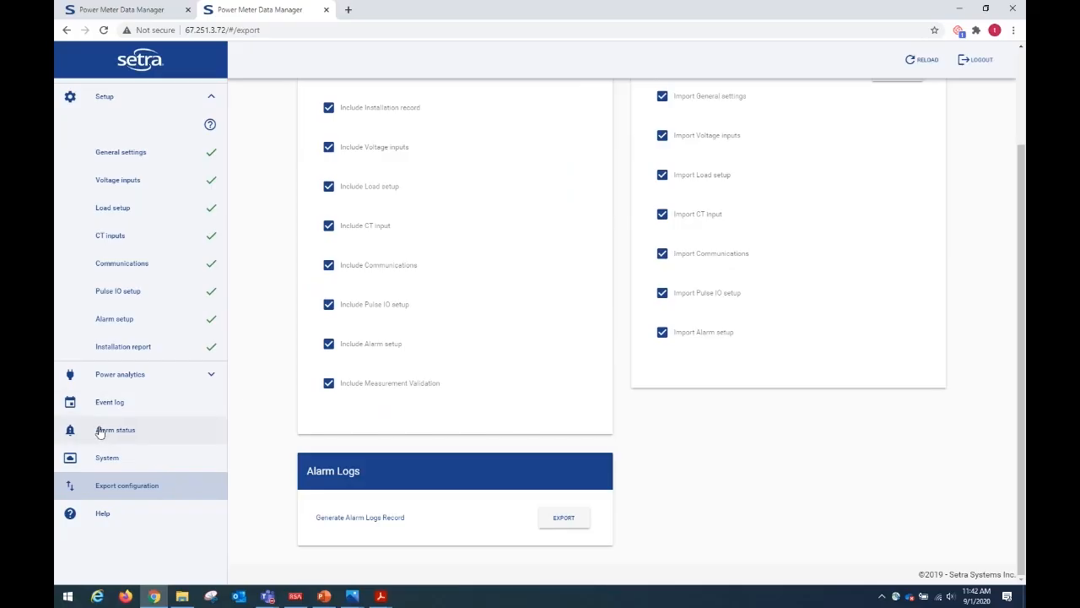
# Show the live power analytics trends for Load 1 - CPM Main.
pyautogui.click(146, 379)
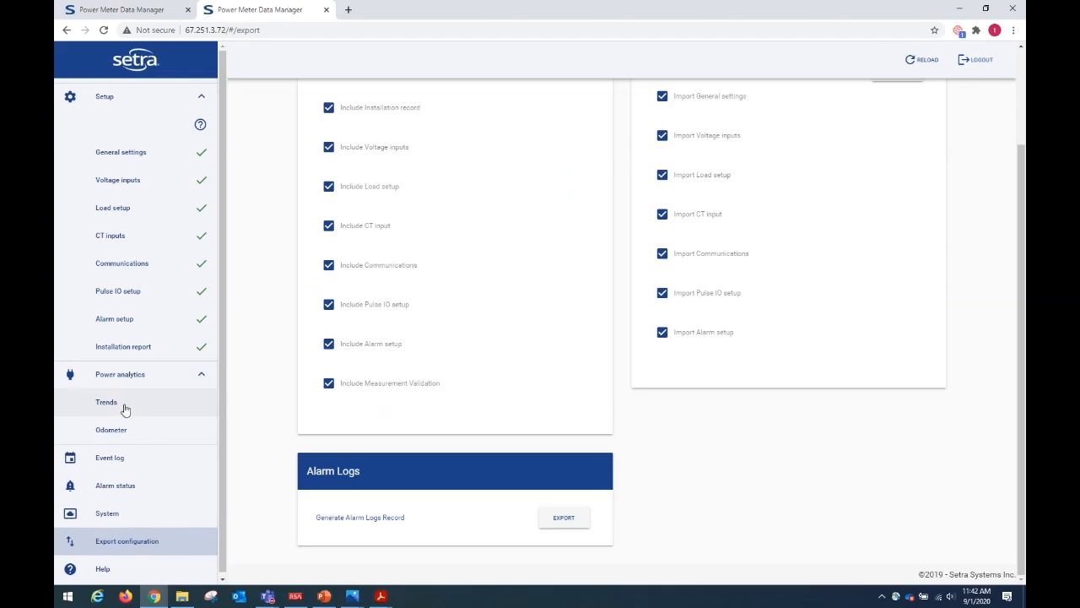
pyautogui.click(125, 404)
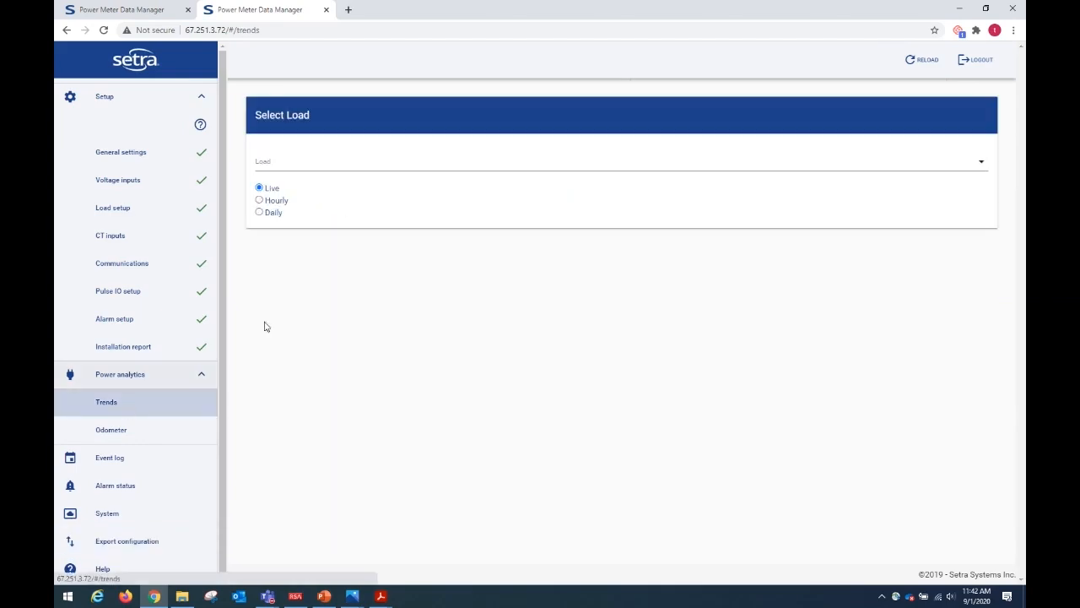
pyautogui.click(468, 164)
pyautogui.click(288, 173)
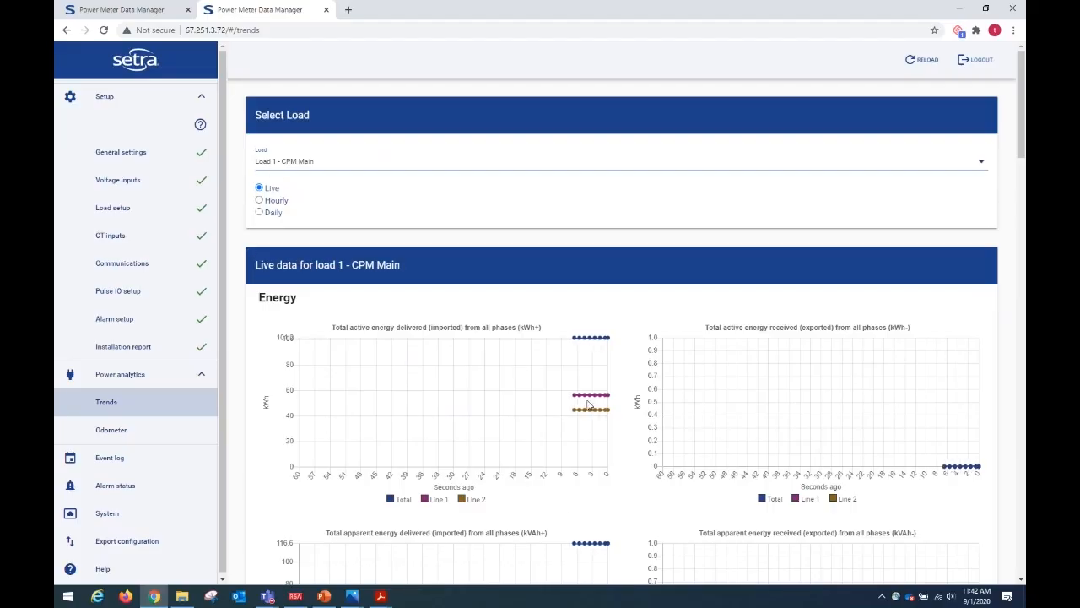
# Examine the load's live energy, power, voltage, power factor, frequency and distortion charts.
pyautogui.scroll(-3, 590, 434)
pyautogui.scroll(-2, 588, 408)
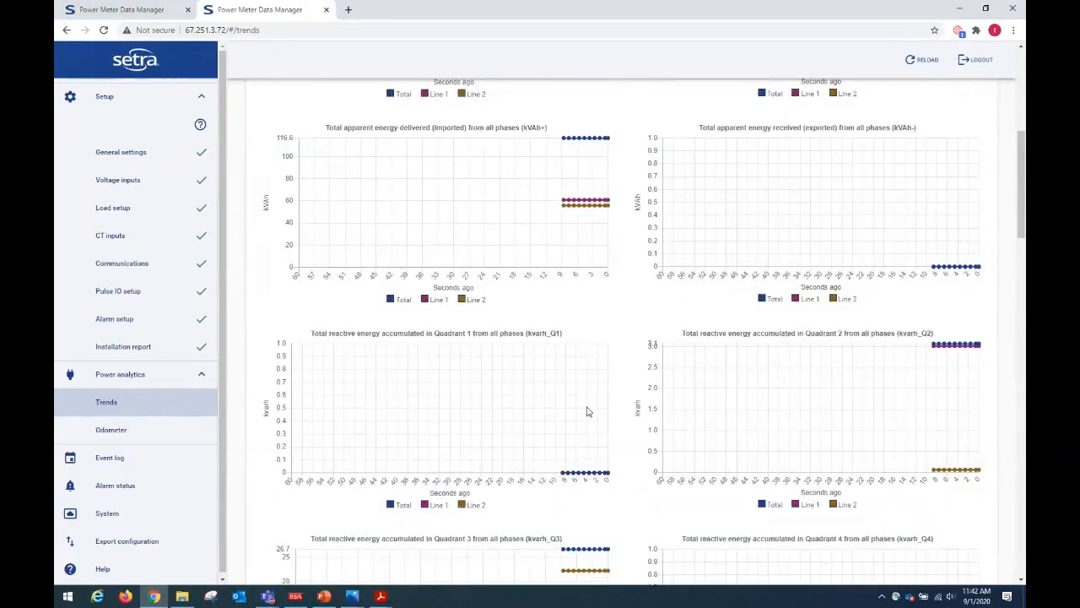
pyautogui.scroll(-2, 588, 410)
pyautogui.scroll(-2, 588, 411)
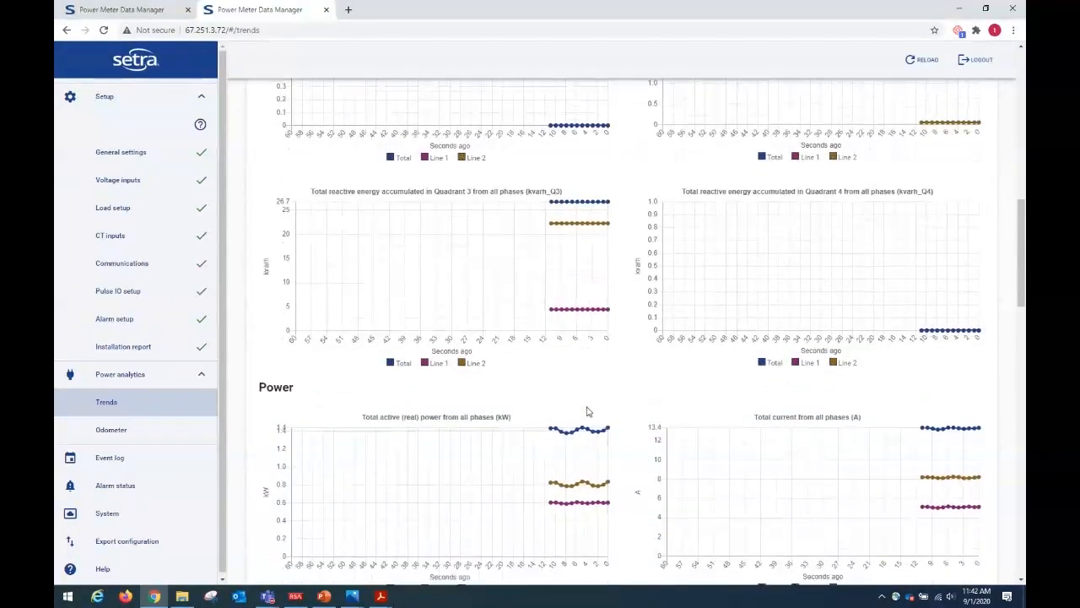
pyautogui.scroll(-2, 588, 411)
pyautogui.scroll(-2, 588, 411)
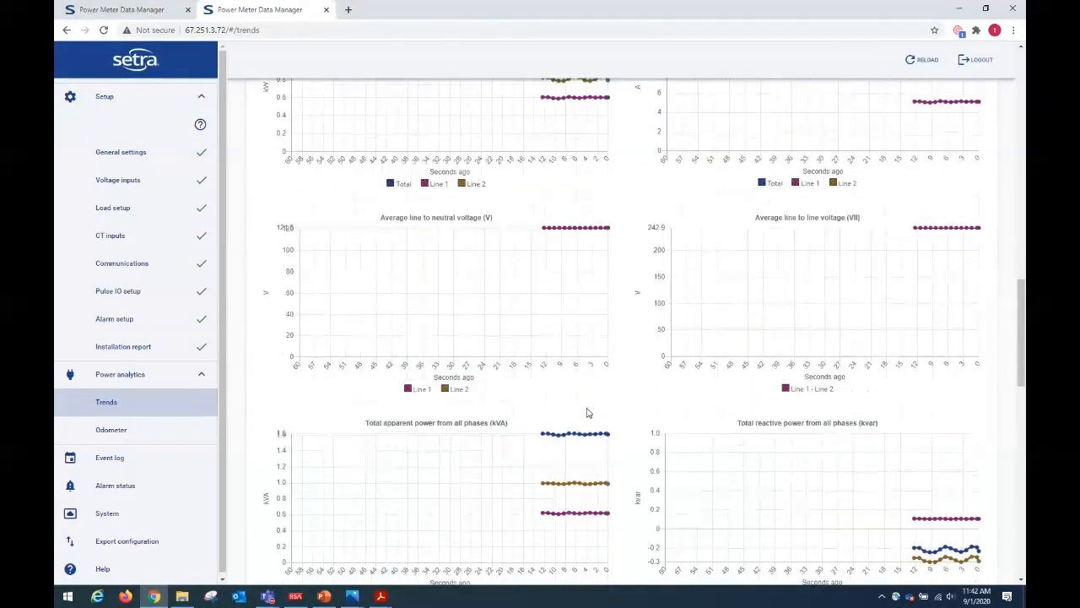
pyautogui.scroll(-2, 589, 413)
pyautogui.scroll(-3, 588, 412)
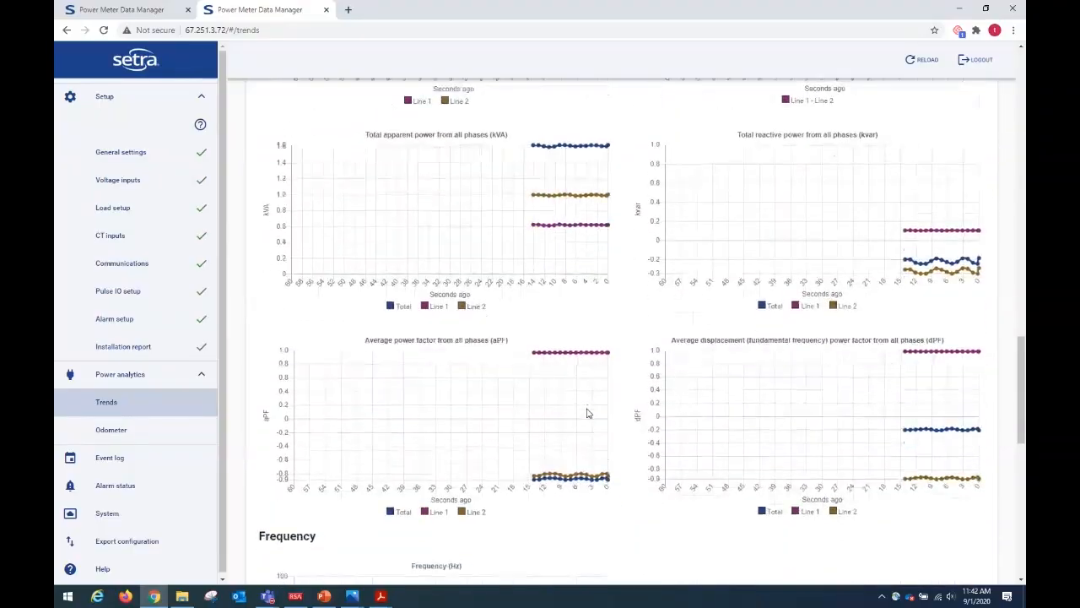
pyautogui.scroll(-4, 588, 414)
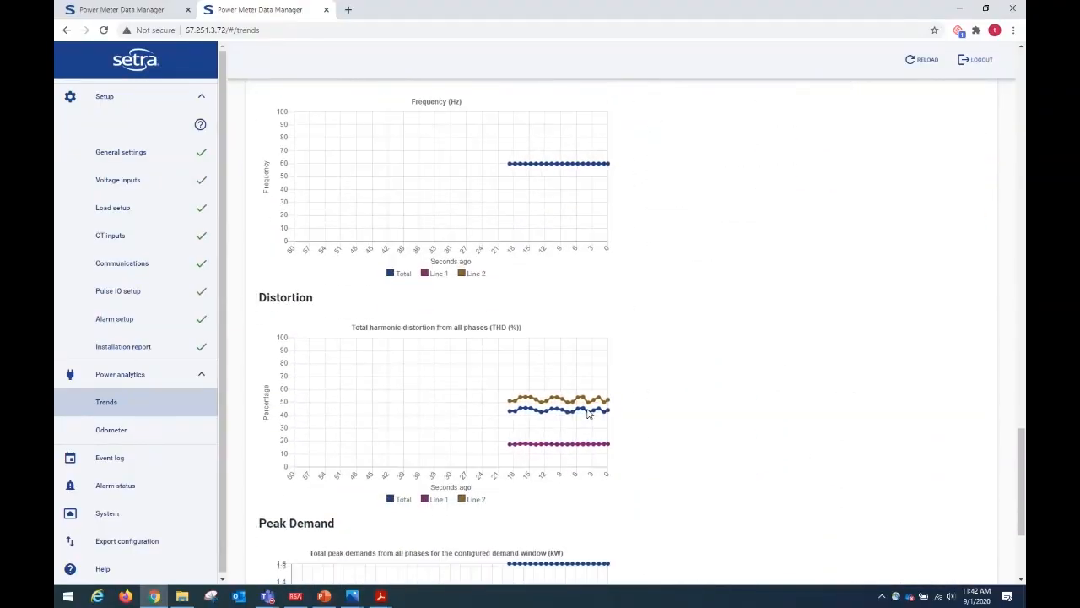
# Show the power analytics odometer data for Load 1 - CPM Main.
pyautogui.scroll(3, 588, 413)
pyautogui.scroll(15, 588, 414)
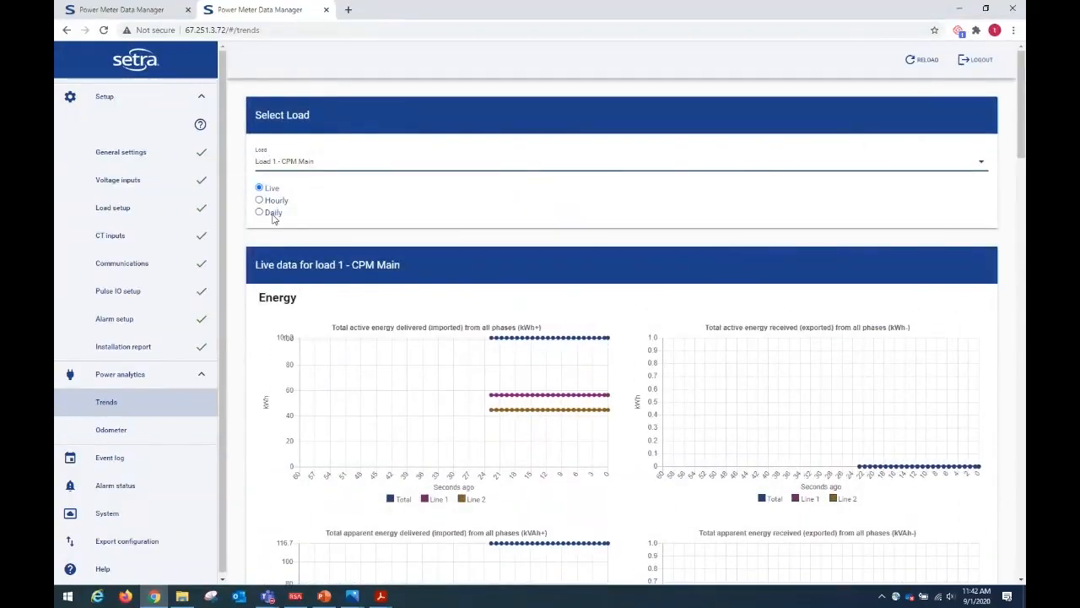
pyautogui.click(105, 432)
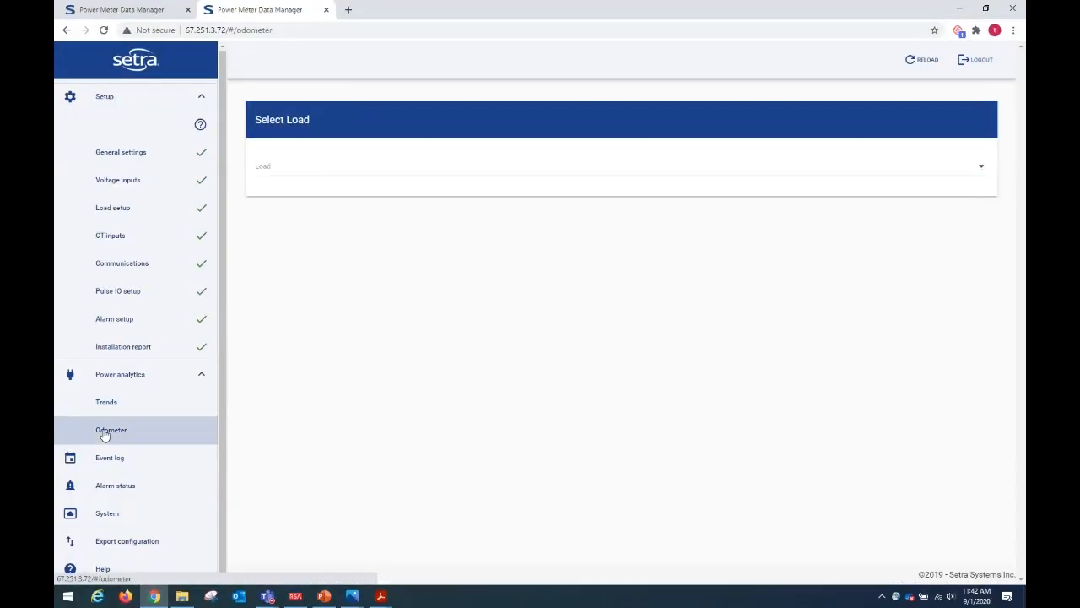
pyautogui.click(450, 169)
pyautogui.click(308, 184)
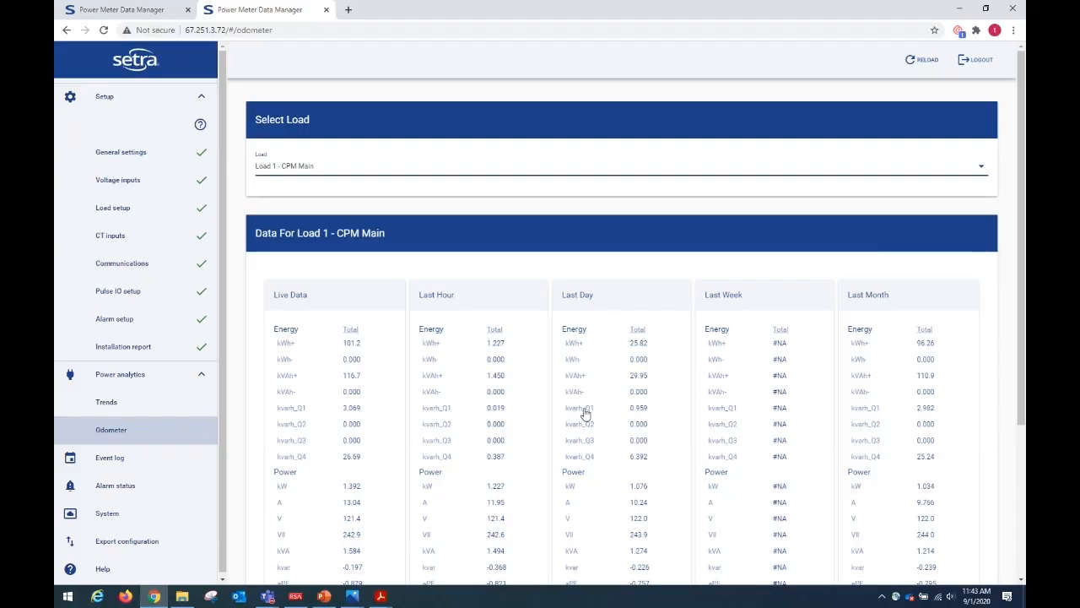
# Expand the odometer's Last Hour, Last Day, Last Week and Last Month data to view the per-CT values.
pyautogui.click(470, 302)
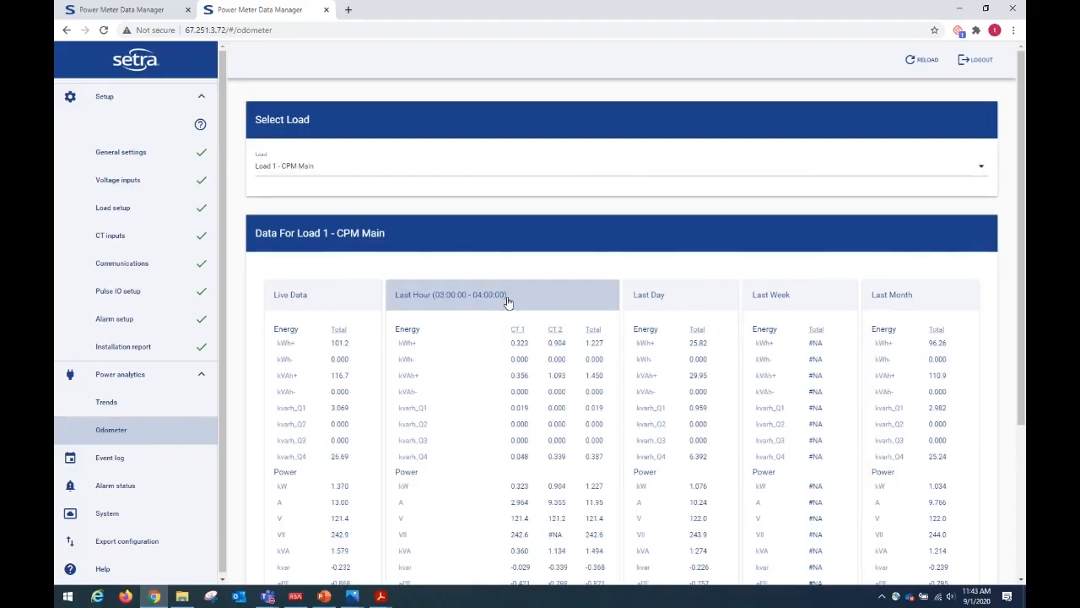
pyautogui.click(691, 305)
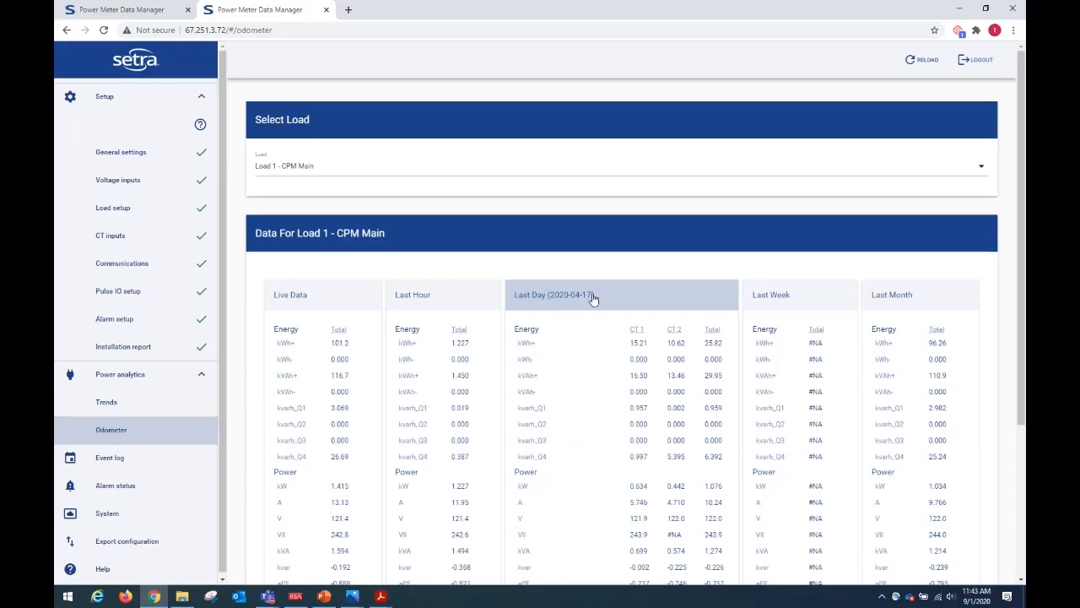
pyautogui.click(781, 299)
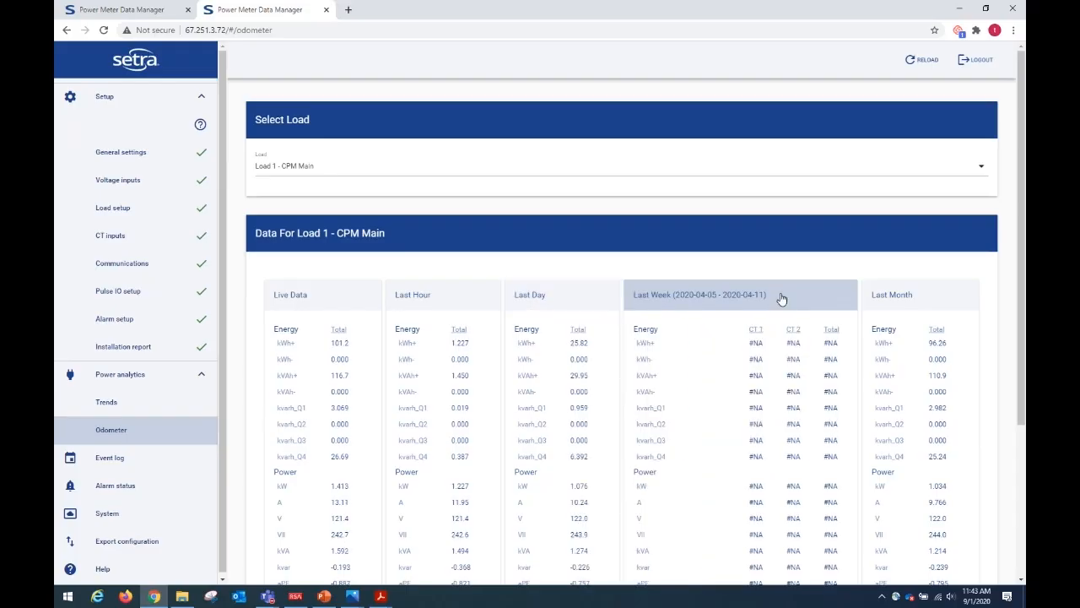
pyautogui.click(895, 307)
pyautogui.click(666, 307)
pyautogui.click(559, 309)
pyautogui.click(421, 296)
# Expand the odometer's Live Data and examine its per-CT readings from energy down to peak demand.
pyautogui.click(337, 306)
pyautogui.scroll(-2, 411, 406)
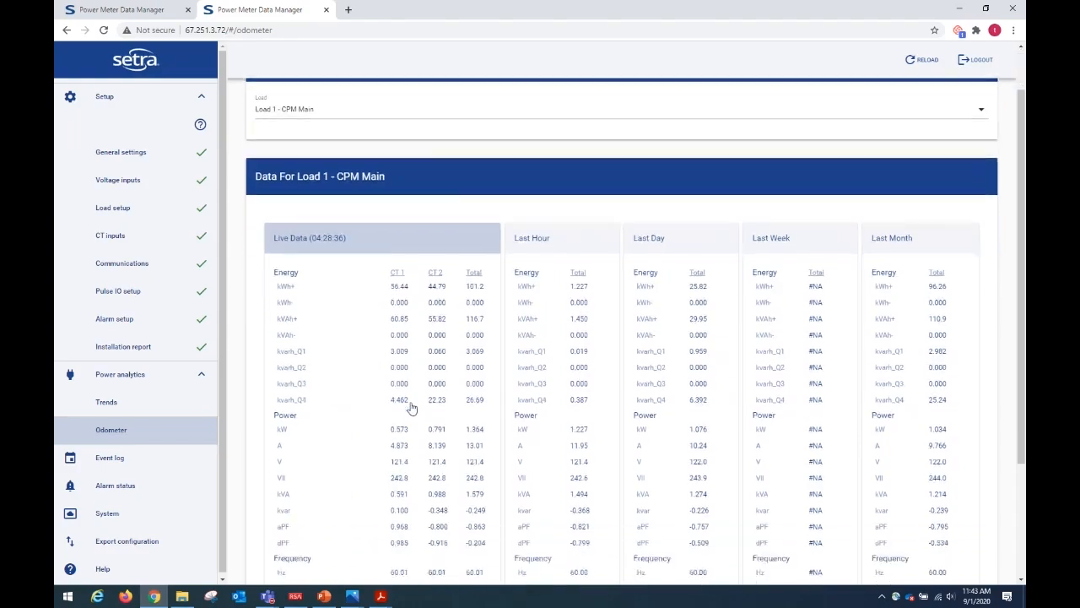
pyautogui.scroll(-1, 426, 409)
pyautogui.scroll(1, 355, 464)
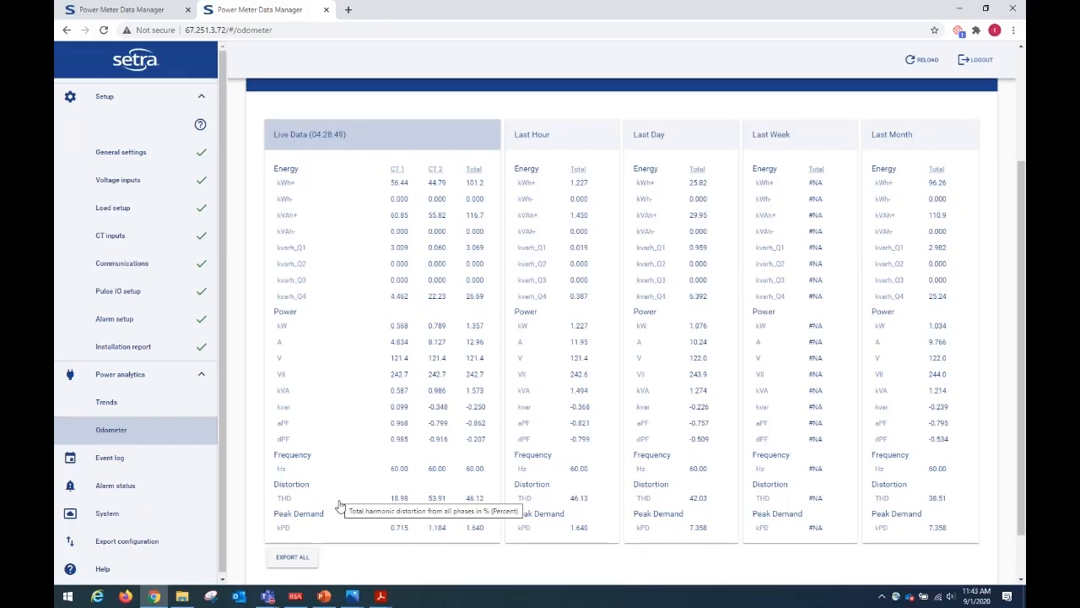
# Check the event log and the active alarm, LED and relay states in the alarm status.
pyautogui.click(110, 460)
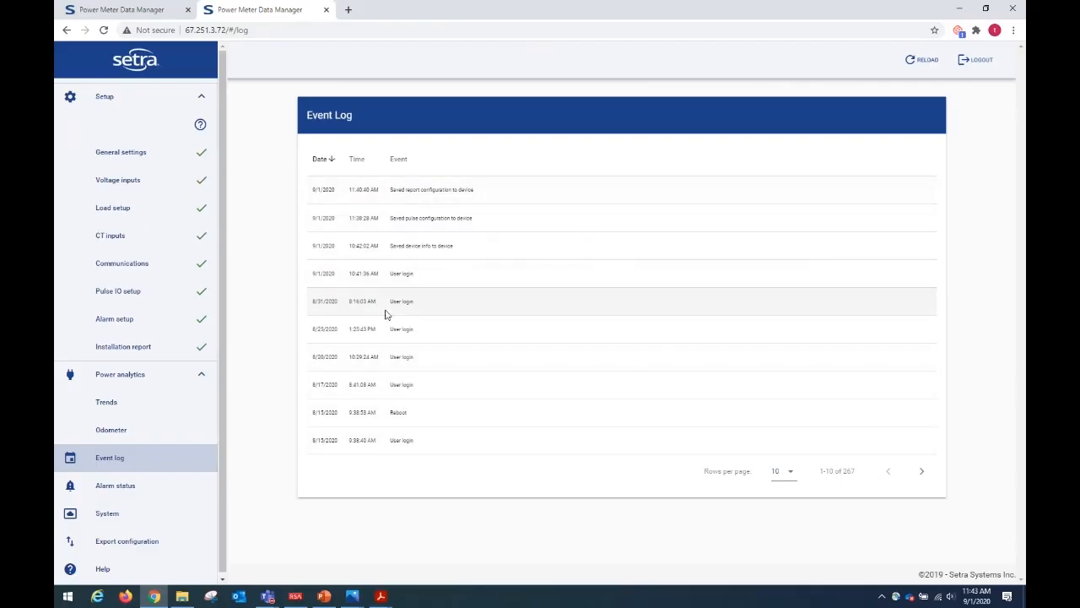
pyautogui.click(120, 495)
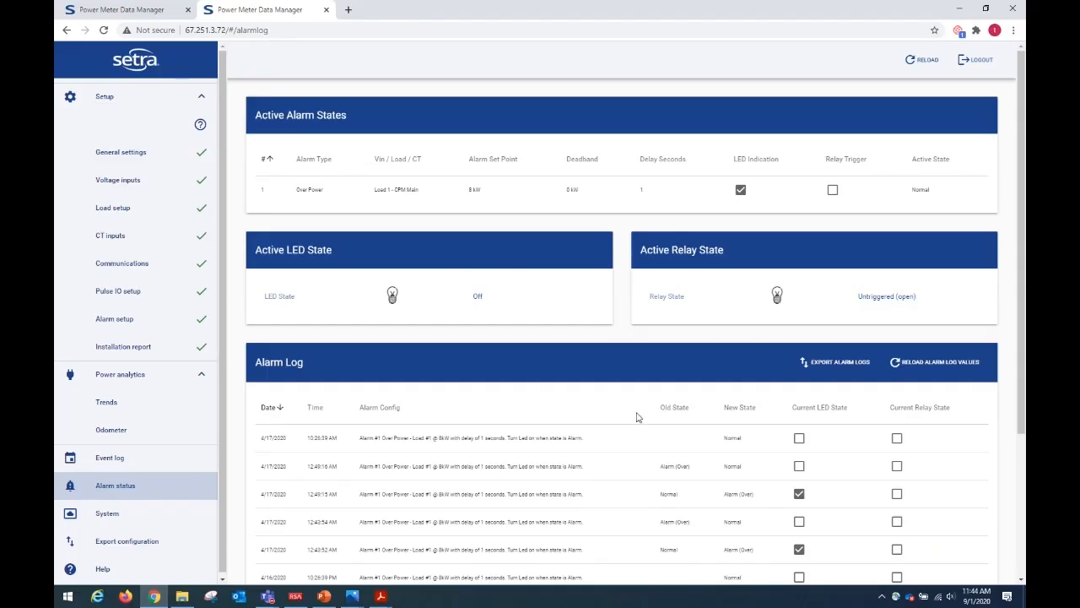
pyautogui.scroll(-2, 638, 418)
pyautogui.scroll(-1, 637, 421)
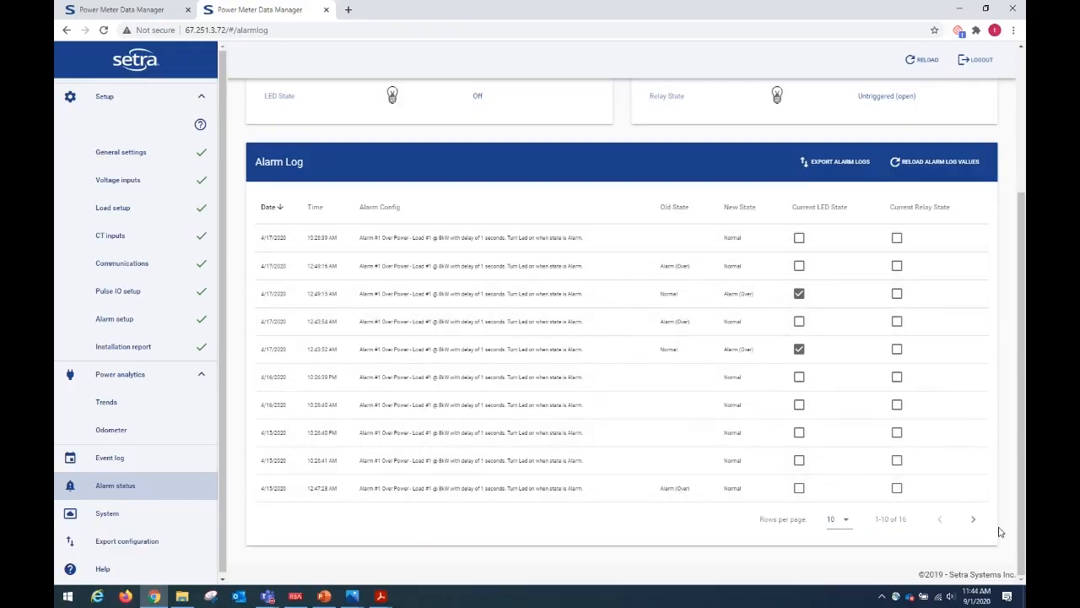
# Show the second page of the alarm log and return to its first page.
pyautogui.click(973, 522)
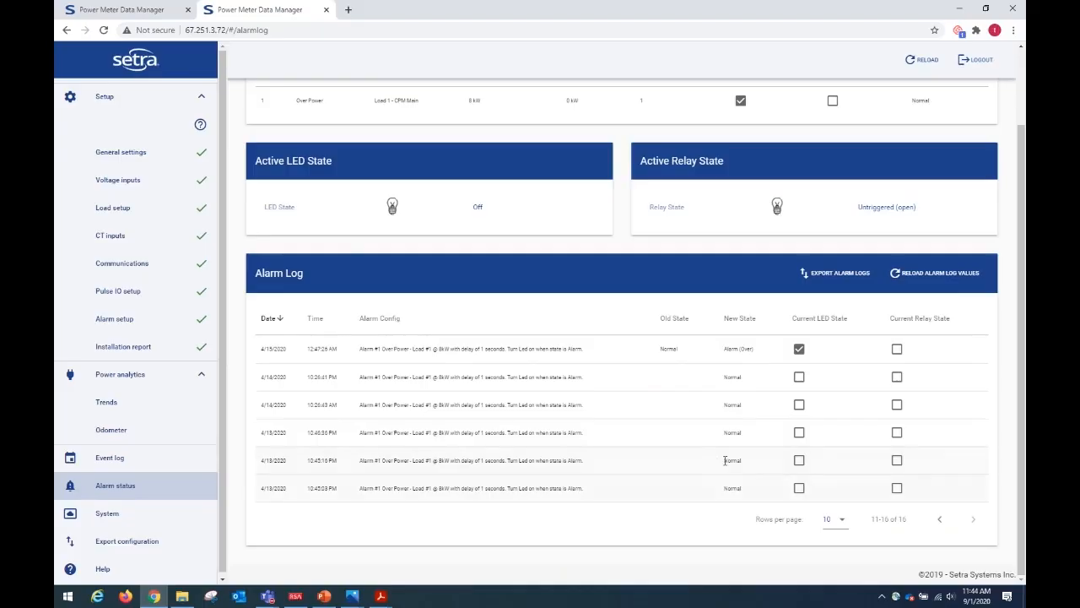
pyautogui.click(938, 517)
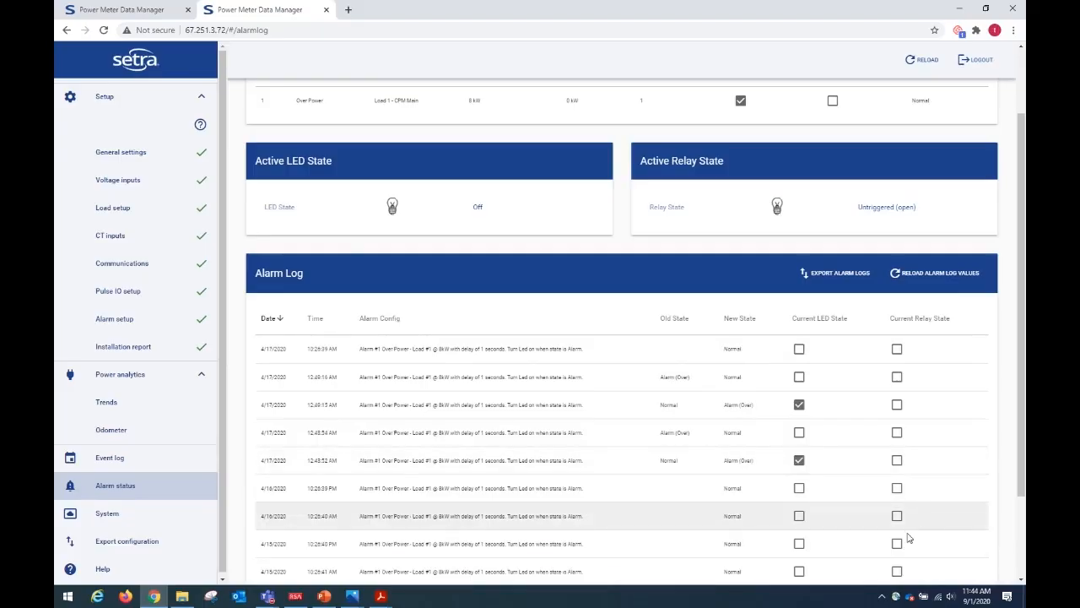
pyautogui.scroll(-2, 515, 404)
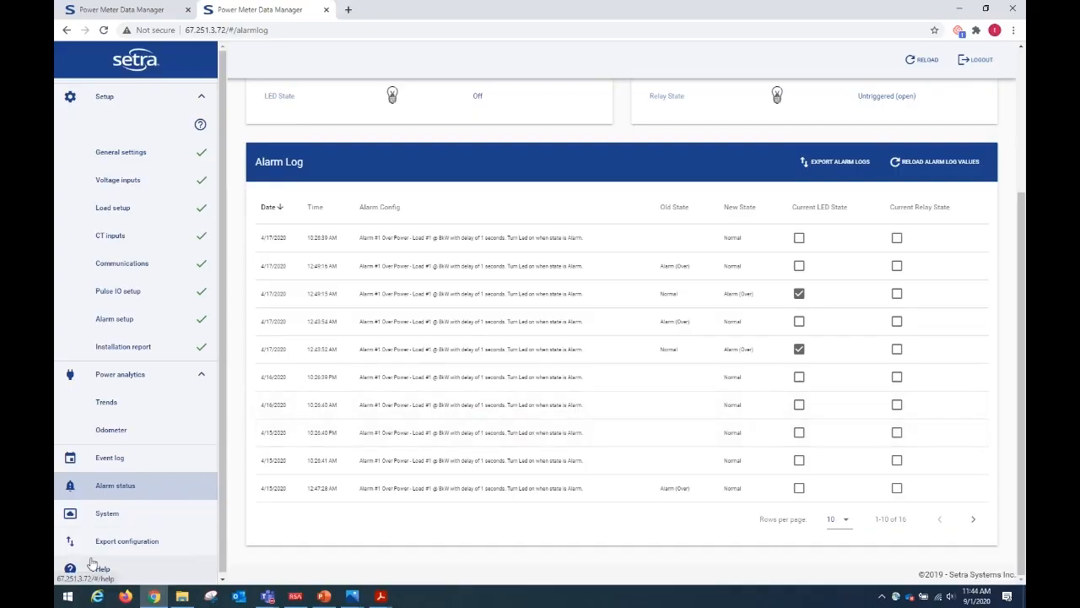
# Examine the system page's firmware update, factory reset, trend data reset and reboot options and its system log.
pyautogui.click(123, 518)
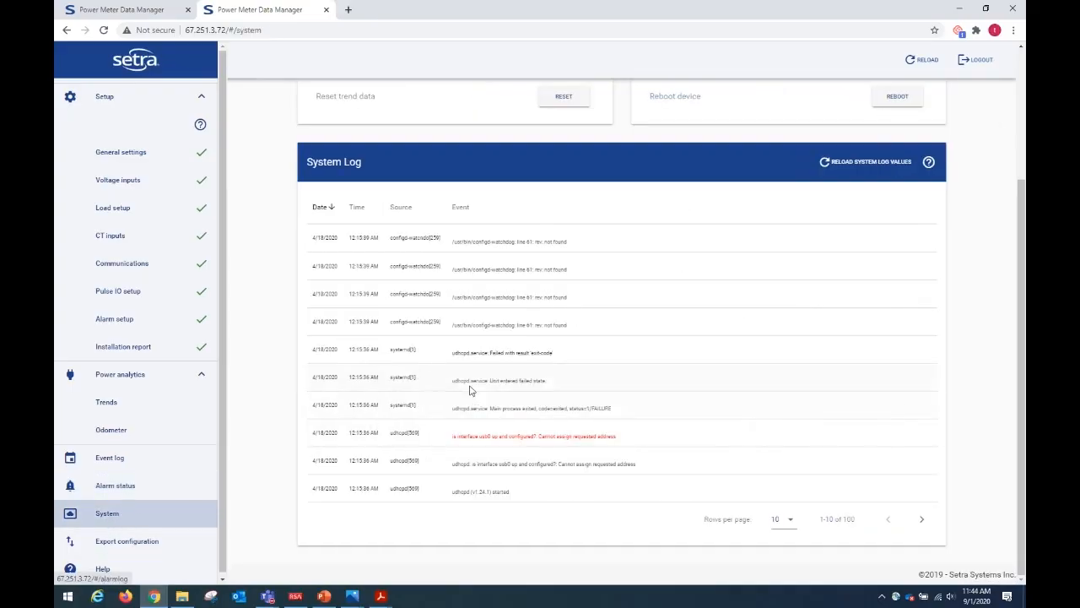
pyautogui.scroll(2, 464, 386)
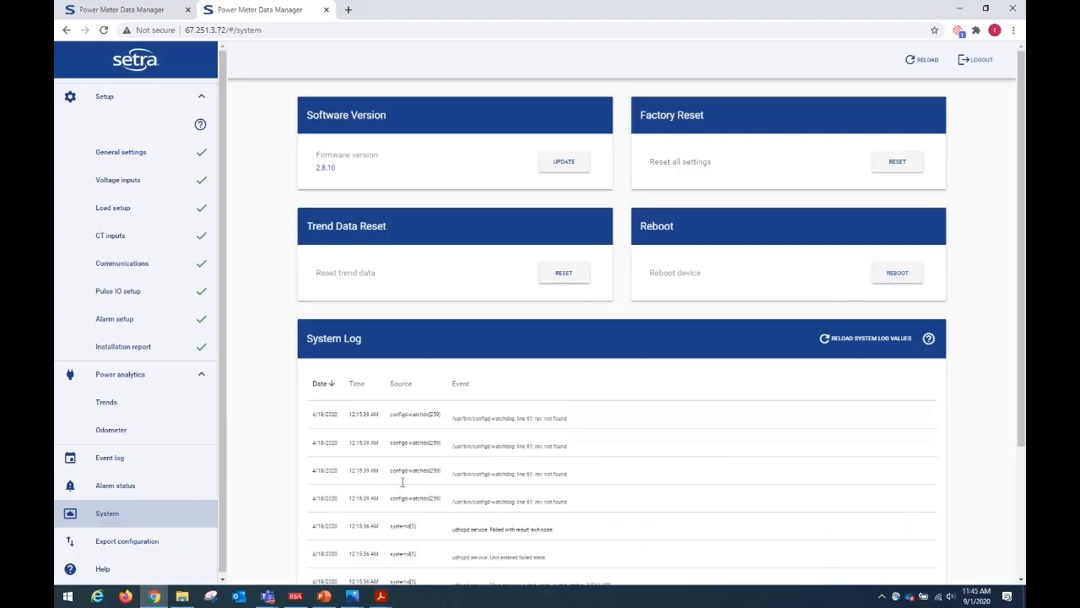
pyautogui.scroll(-1, 126, 545)
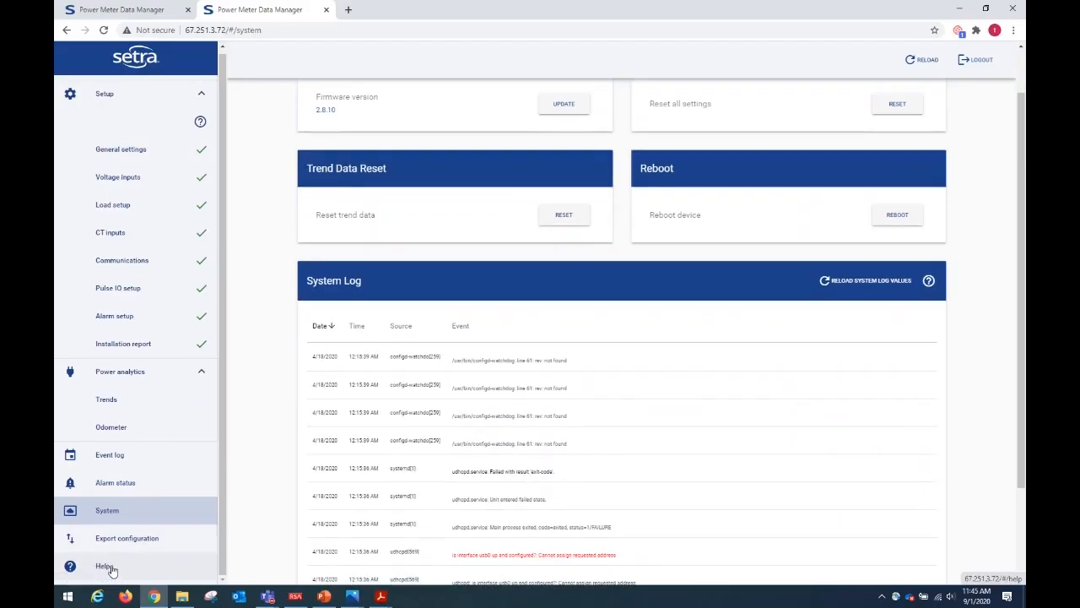
# Open FAQ & Troubleshooting from the meter's help page and browse the first two pages of Setra Systems Power Meter questions.
pyautogui.click(104, 566)
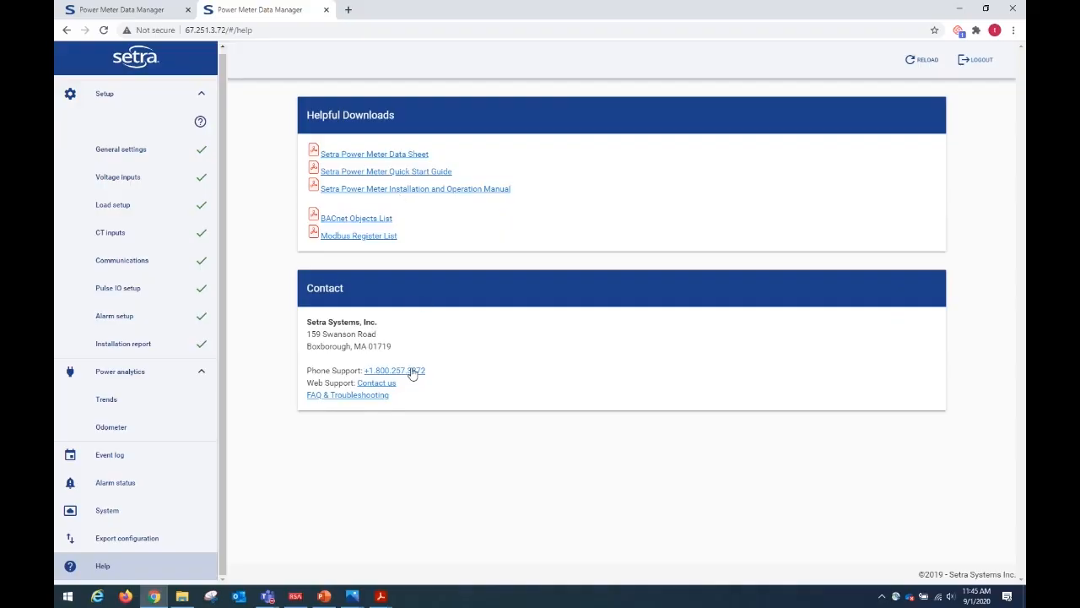
pyautogui.click(344, 396)
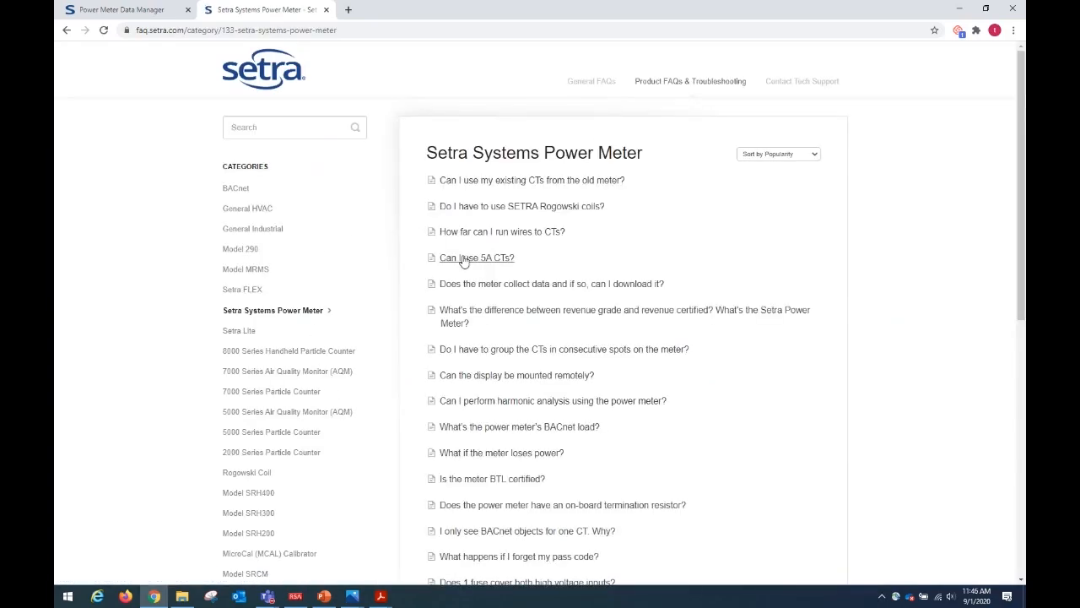
pyautogui.scroll(-5, 443, 262)
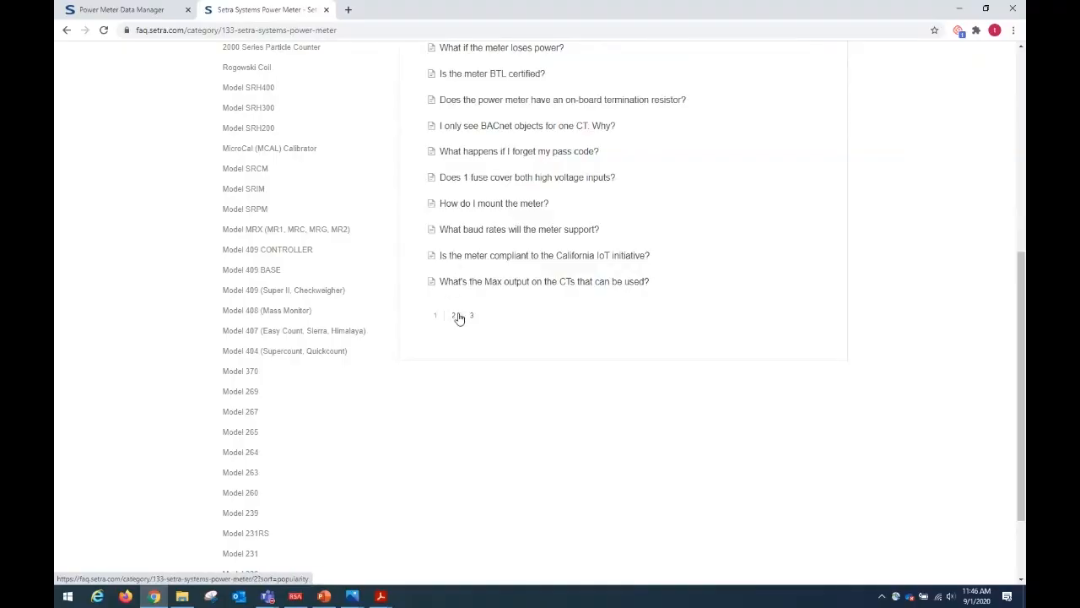
pyautogui.click(453, 317)
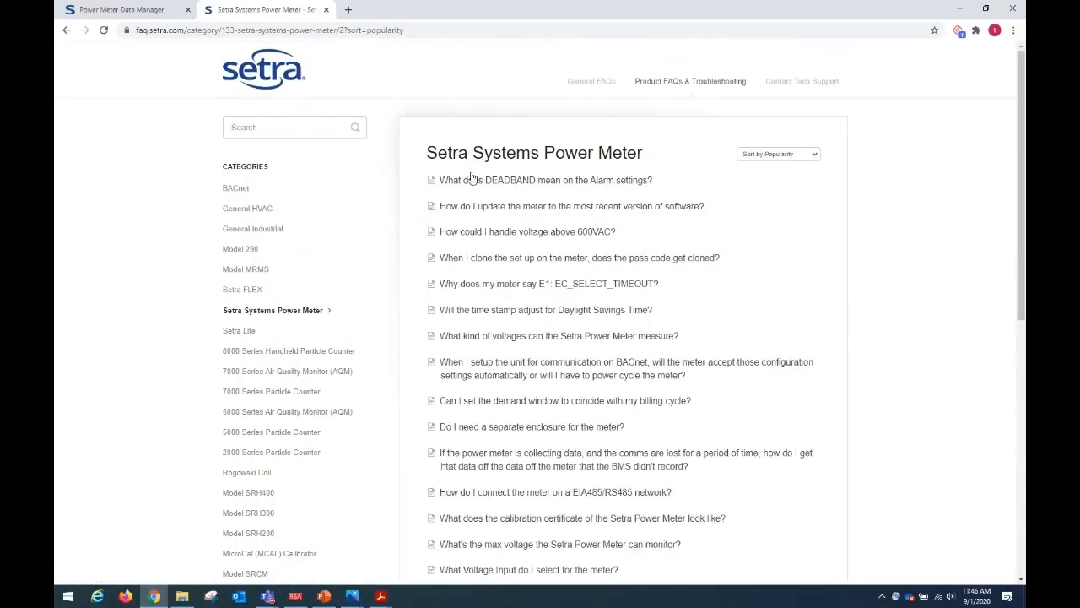
pyautogui.scroll(-4, 558, 417)
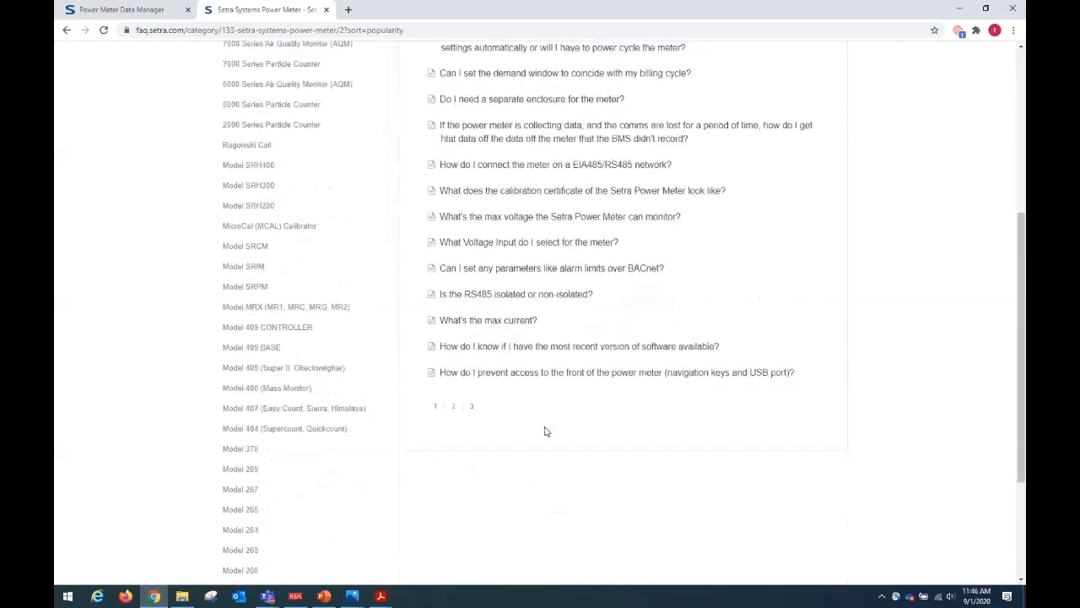
pyautogui.scroll(4, 545, 429)
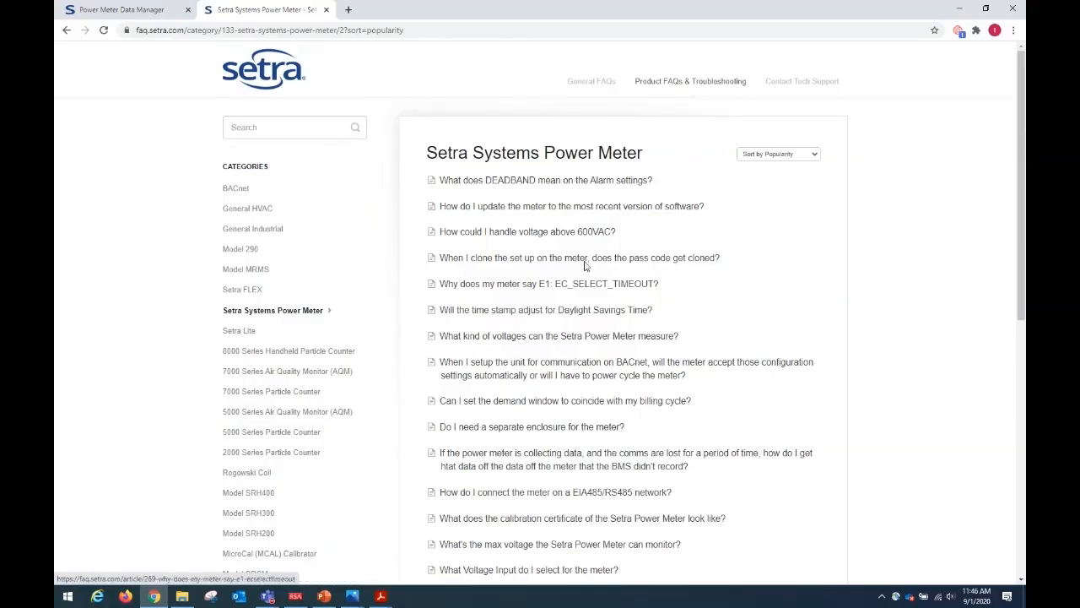
# Switch to the Power Meter Data Manager login page at 10.10.5.2.
pyautogui.click(122, 11)
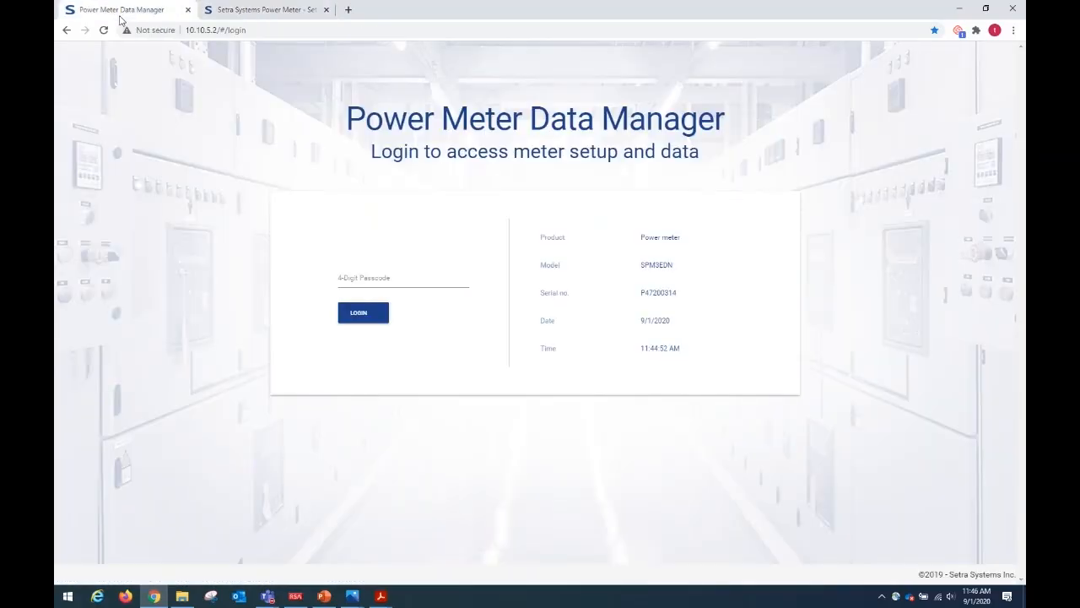